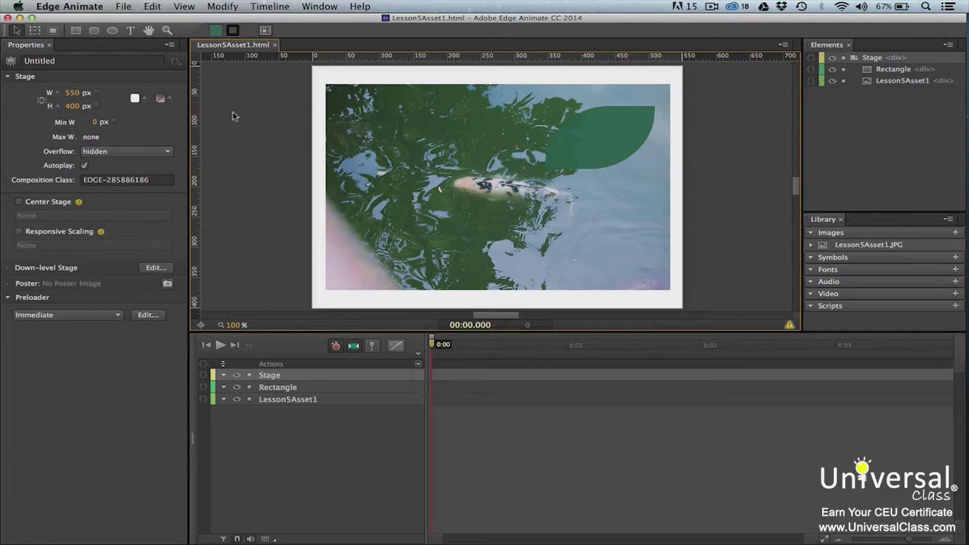
- Add a text element reading 'FALL LEAVES' on the right side of the pond photo
{"action": "left_click", "coordinate": [130, 31]}
{"action": "left_click", "coordinate": [558, 214]}
{"action": "type", "text": "FALL"}
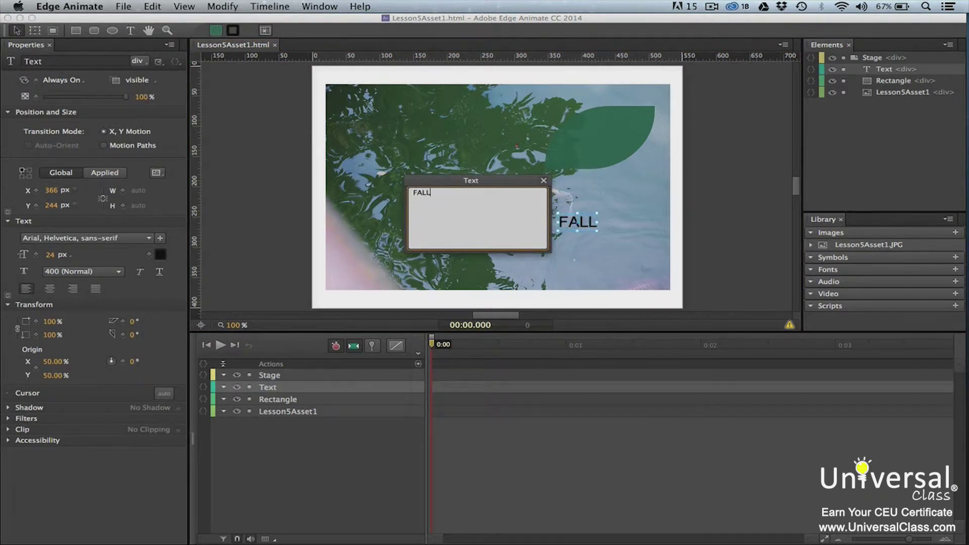
{"action": "type", "text": " LEAVES"}
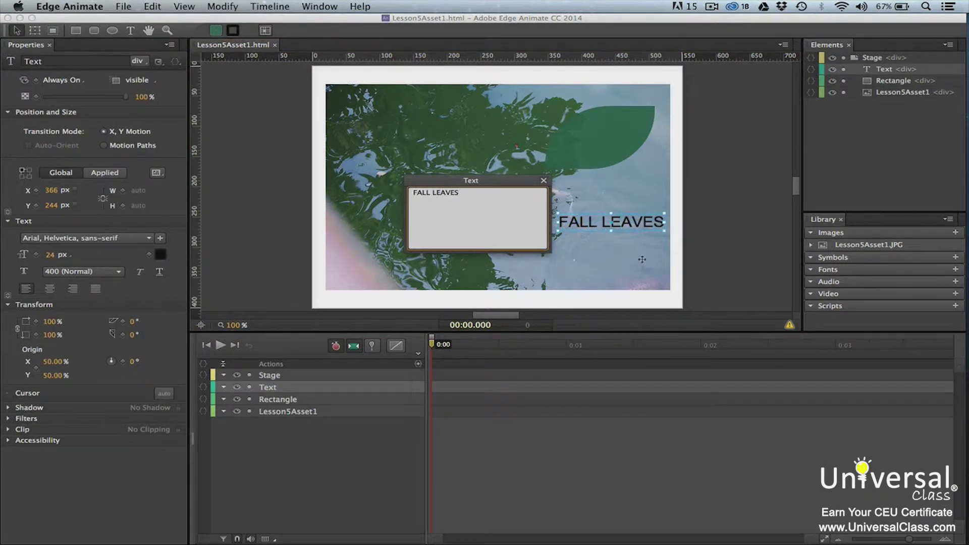
{"action": "key", "text": "Escape"}
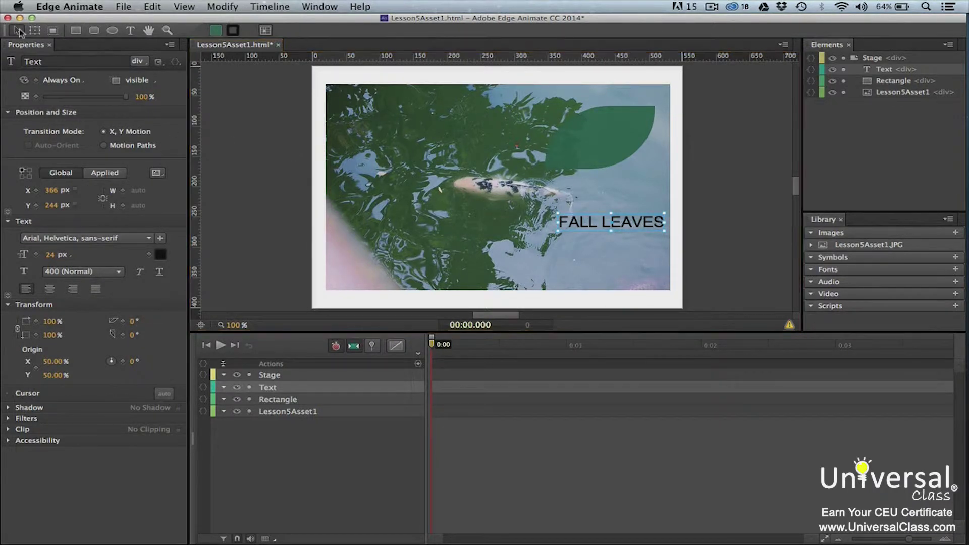
- Set the FALL LEAVES text to Georgia, Times New Roman, Times, serif at 18 px
{"action": "key", "text": "Escape"}
{"action": "right_click", "coordinate": [604, 226]}
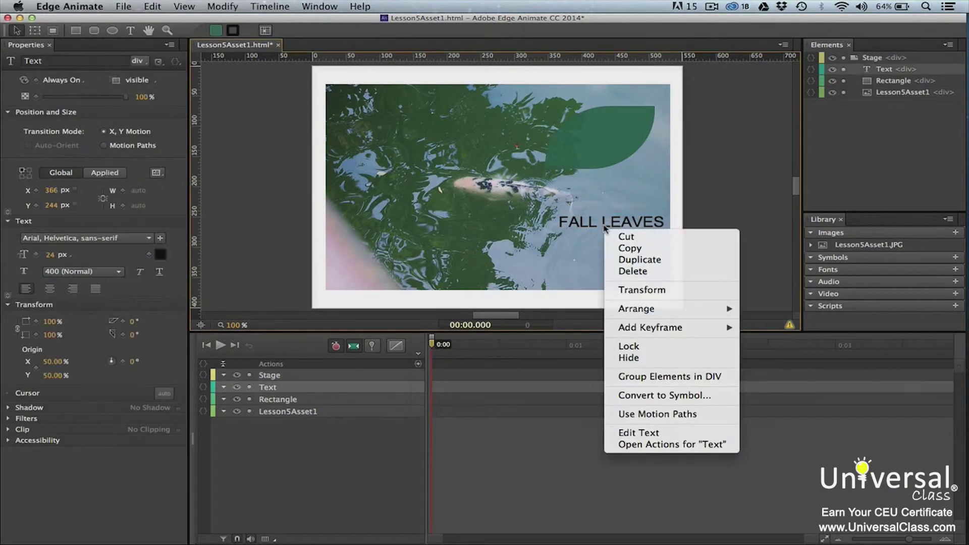
{"action": "left_click", "coordinate": [604, 221]}
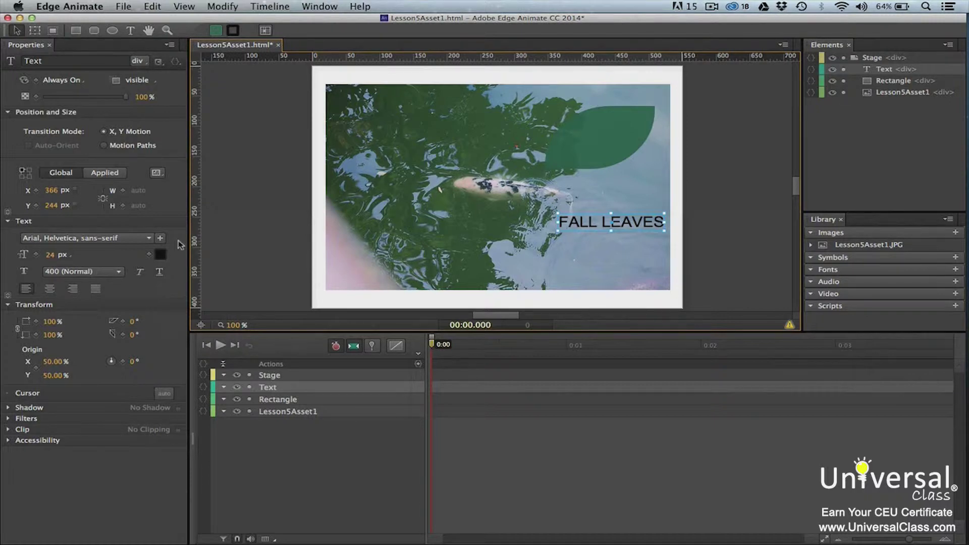
{"action": "left_click", "coordinate": [149, 238]}
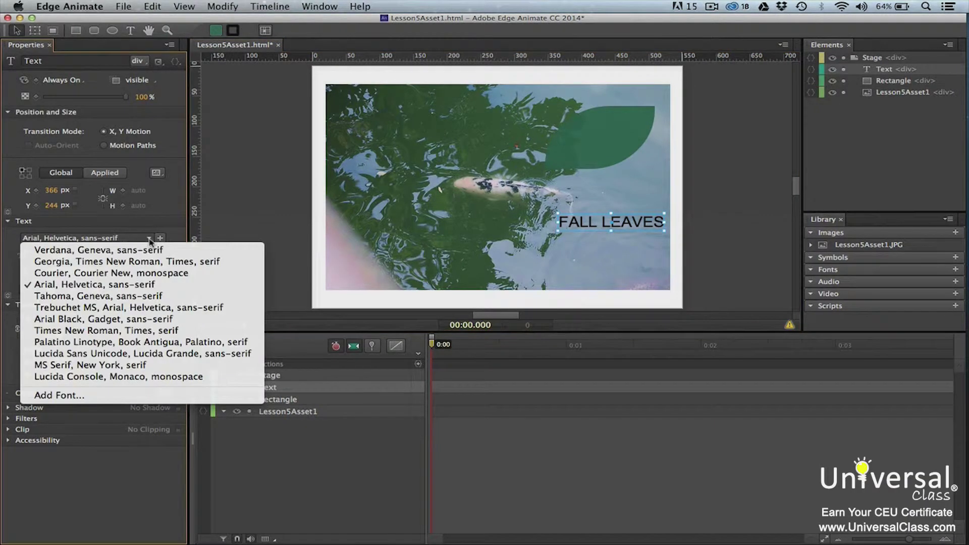
{"action": "left_click", "coordinate": [146, 260]}
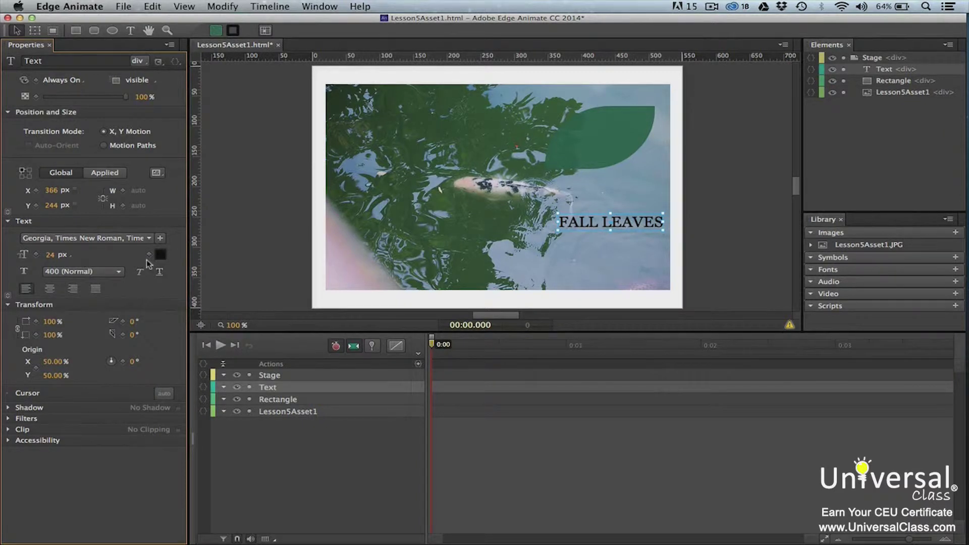
{"action": "left_click", "coordinate": [51, 255]}
{"action": "type", "text": "1"}
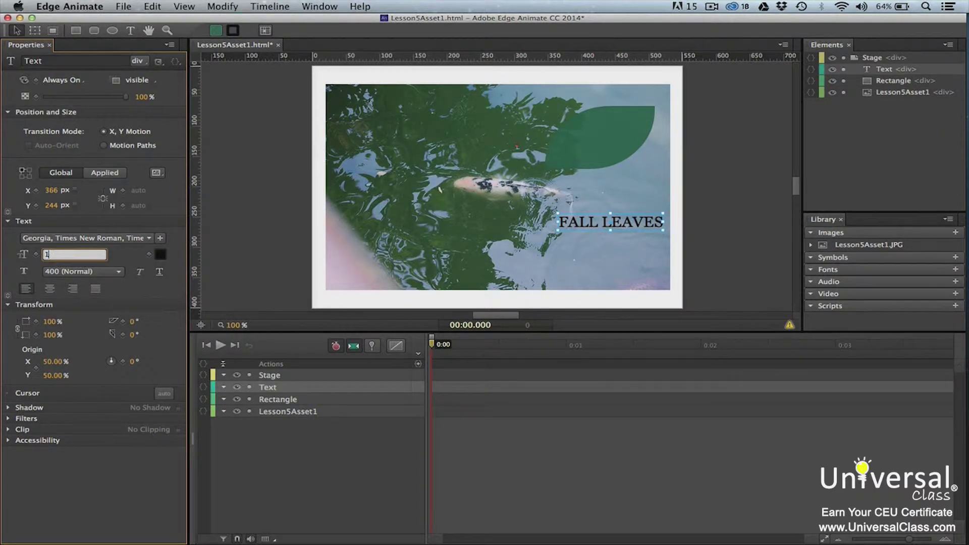
{"action": "type", "text": "8"}
{"action": "key", "text": "Return"}
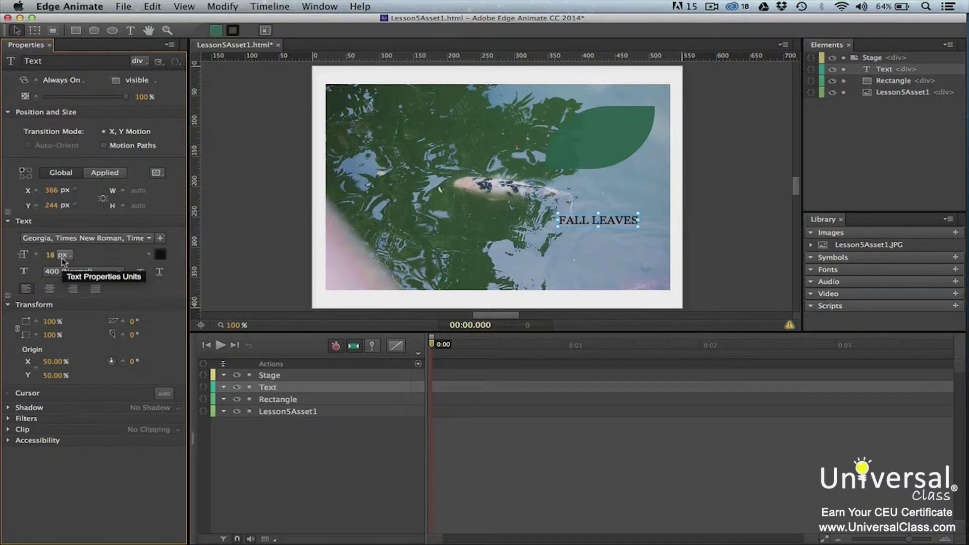
- Change the FALL LEAVES text colour to pale off-white, keeping weight at 400 Normal
{"action": "left_click", "coordinate": [160, 255]}
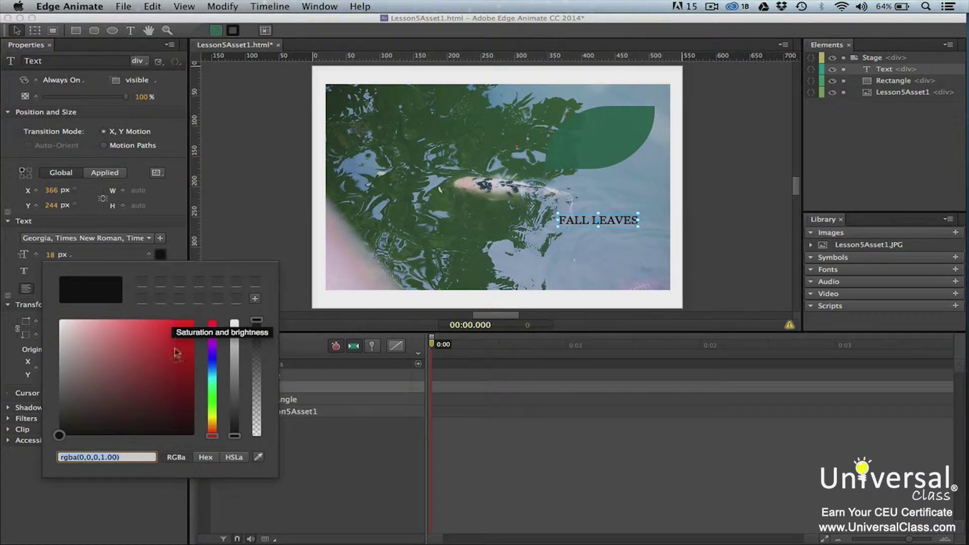
{"action": "left_click_drag", "start_coordinate": [89, 381], "coordinate": [63, 323]}
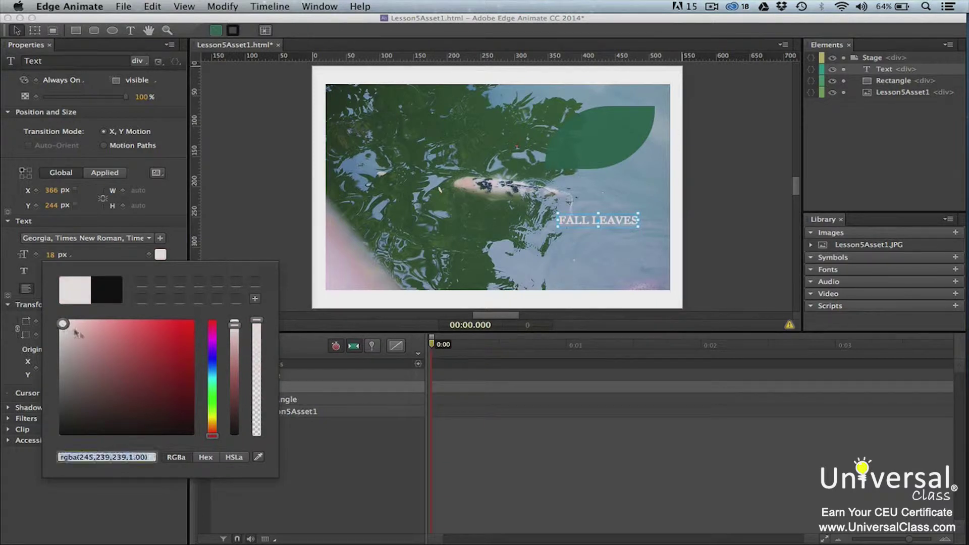
{"action": "left_click", "coordinate": [174, 253]}
{"action": "left_click", "coordinate": [120, 272]}
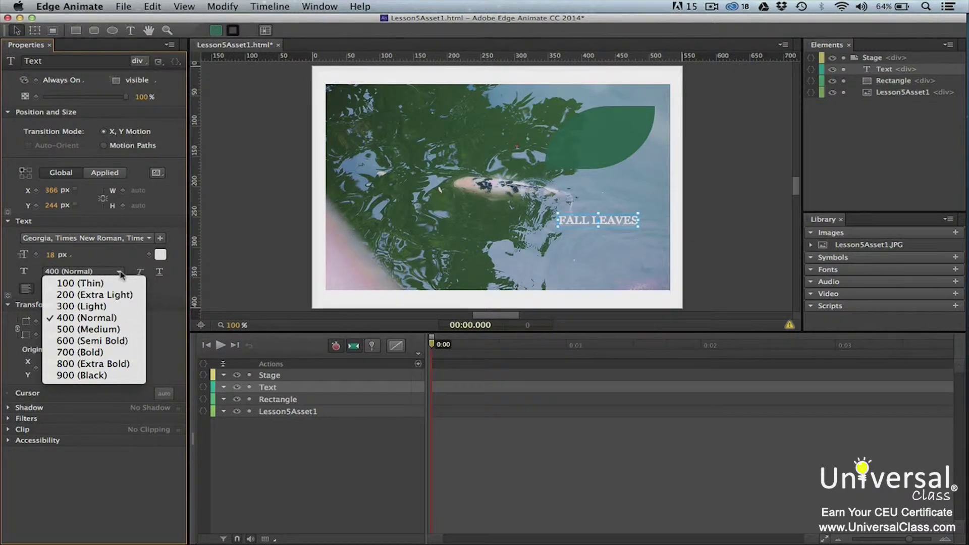
{"action": "left_click", "coordinate": [121, 274]}
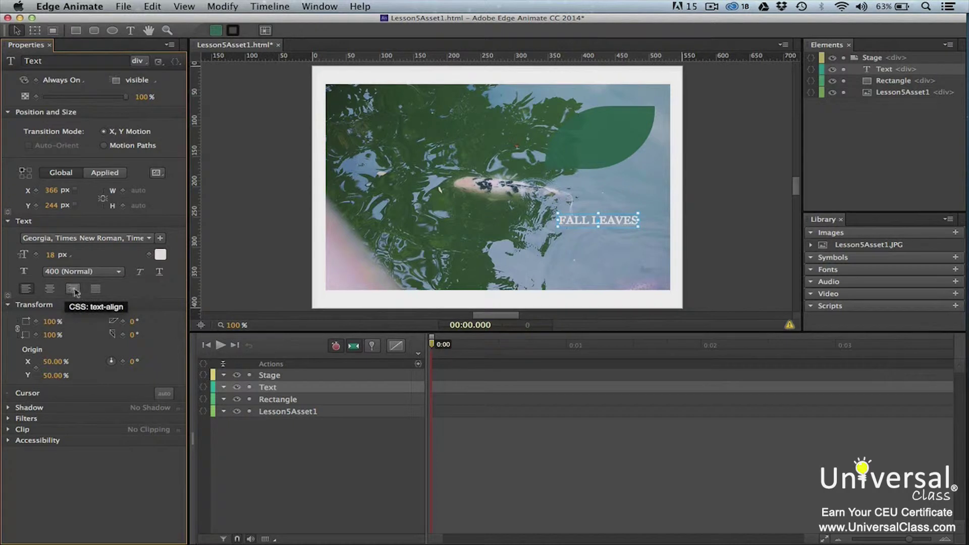
- Reveal the advanced text options (0 px spacing, 22 px line height, 0 px indent), then deselect
{"action": "left_click", "coordinate": [8, 297]}
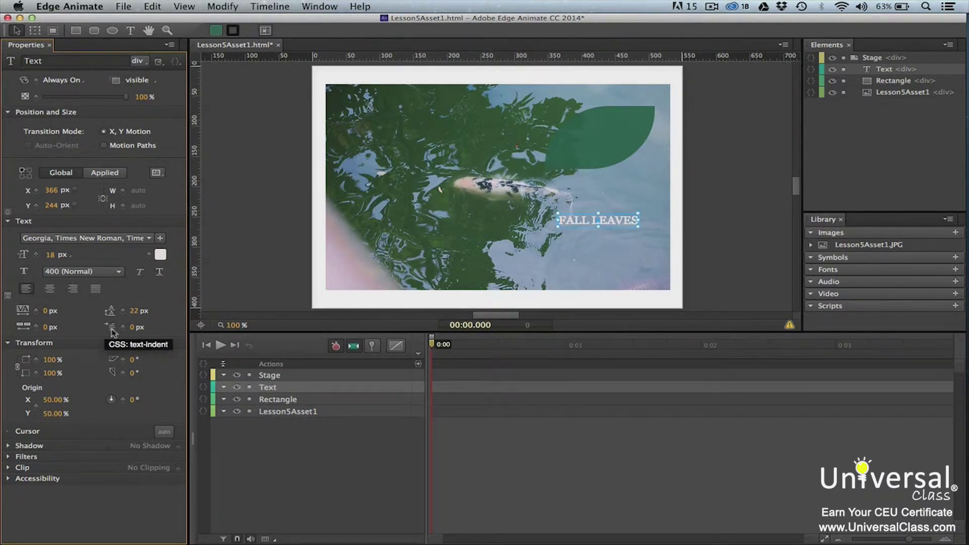
{"action": "left_click", "coordinate": [655, 222]}
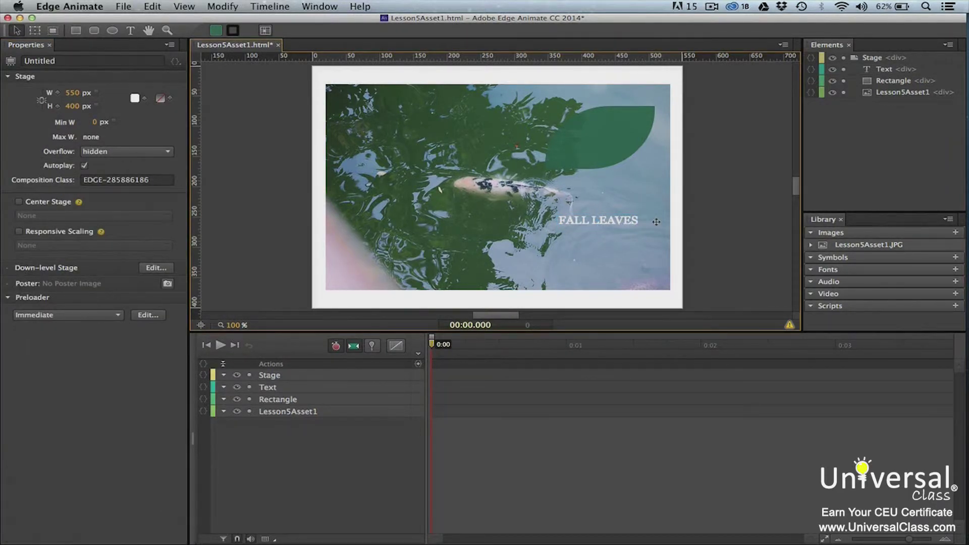
{"action": "left_click", "coordinate": [620, 224]}
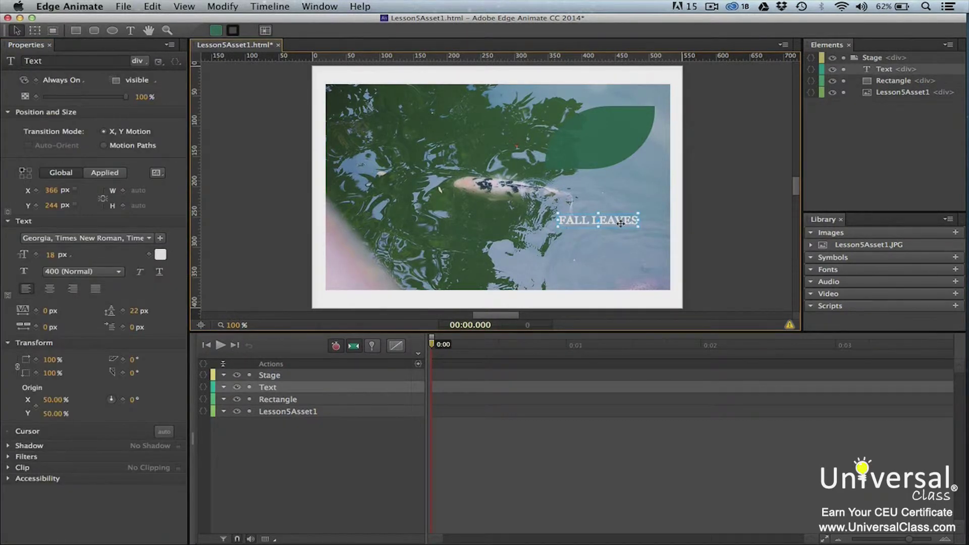
{"action": "double_click", "coordinate": [621, 223]}
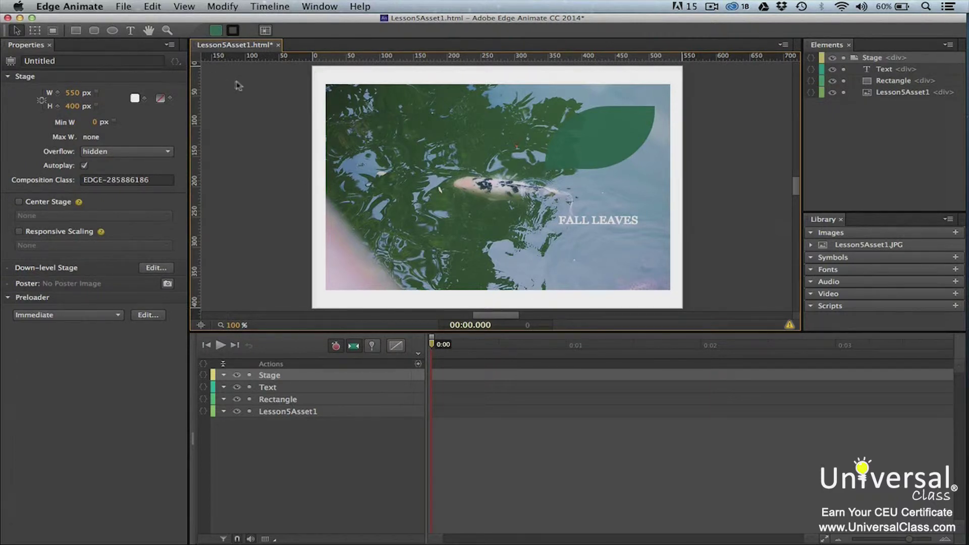
- Draw a text box on the left holding 'Text will wrap around the text box instead of going from one end to the other.'
{"action": "left_click", "coordinate": [130, 30]}
{"action": "left_click_drag", "start_coordinate": [349, 186], "coordinate": [446, 251]}
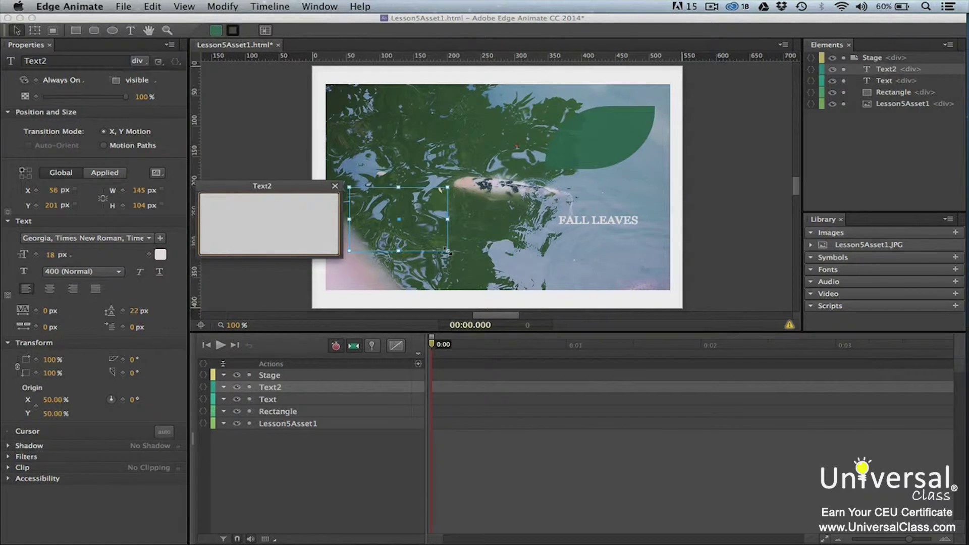
{"action": "type", "text": "The te"}
{"action": "type", "text": "xt will wrap around the t"}
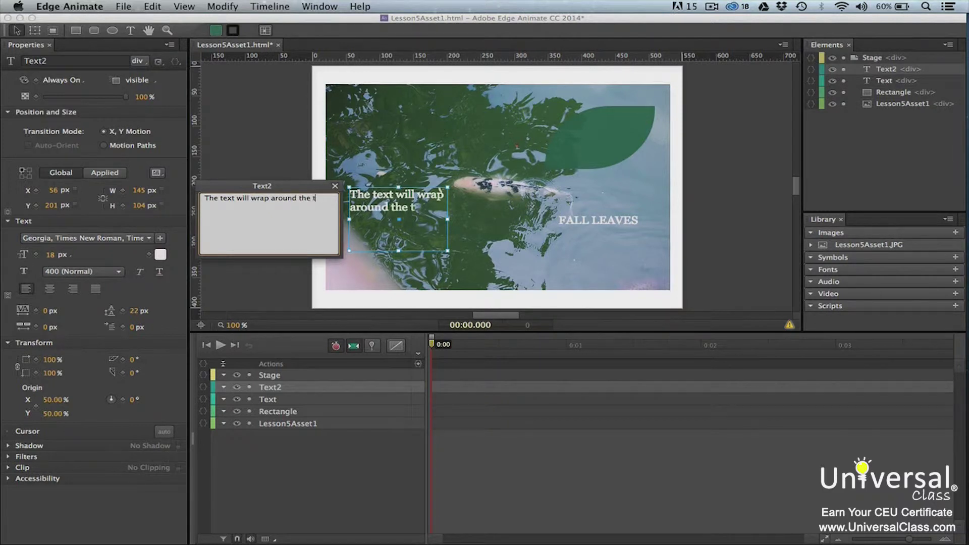
{"action": "type", "text": "ext box inst"}
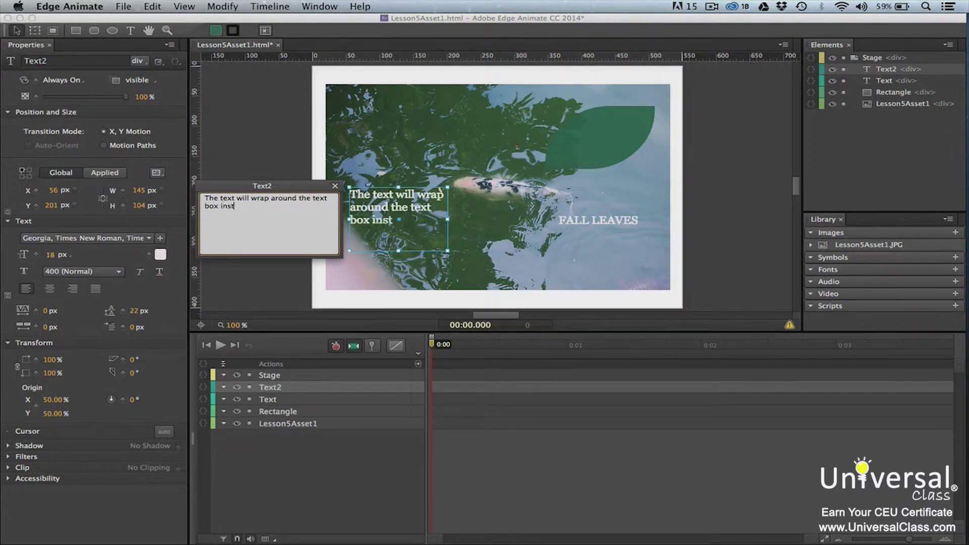
{"action": "type", "text": "ead"}
{"action": "type", "text": "of going from one end to the other."}
{"action": "left_click", "coordinate": [741, 234]}
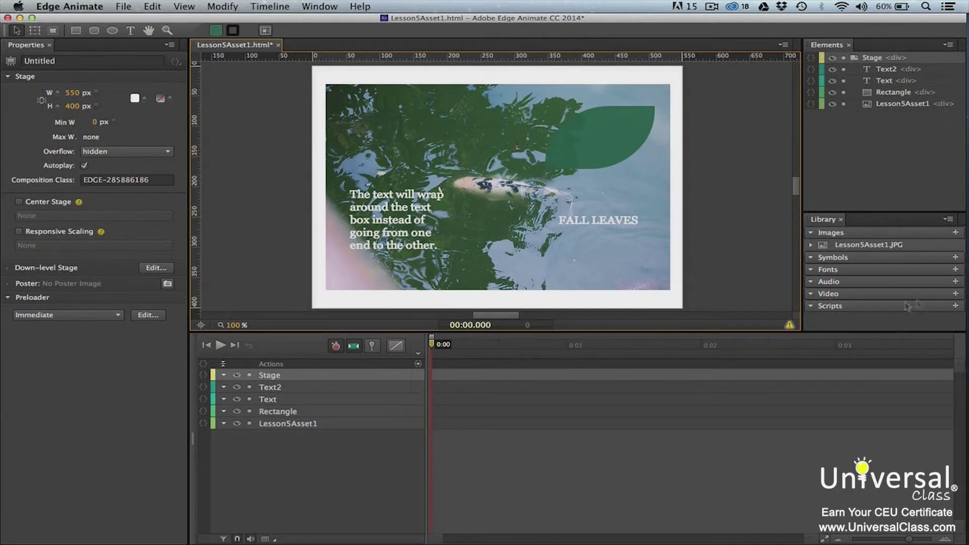
{"action": "left_click", "coordinate": [955, 270]}
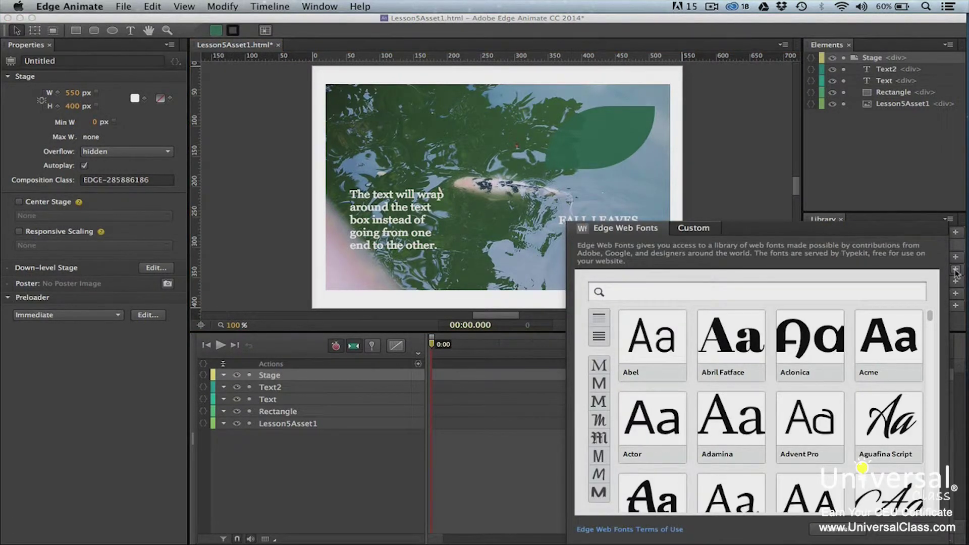
- Add the Alex Brush web font to the project, then select the FALL LEAVES text
{"action": "scroll", "coordinate": [867, 424], "scroll_direction": "down", "scroll_amount": 3}
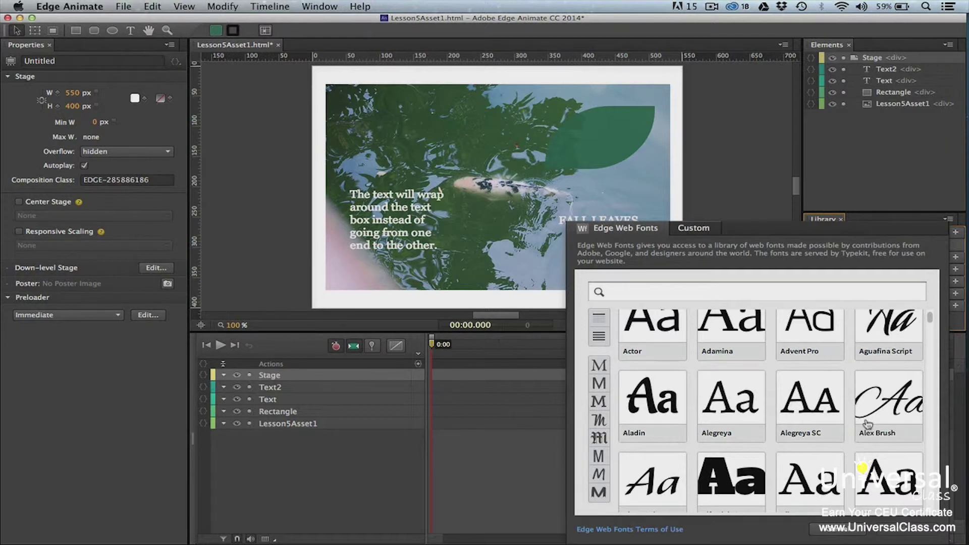
{"action": "left_click", "coordinate": [872, 419]}
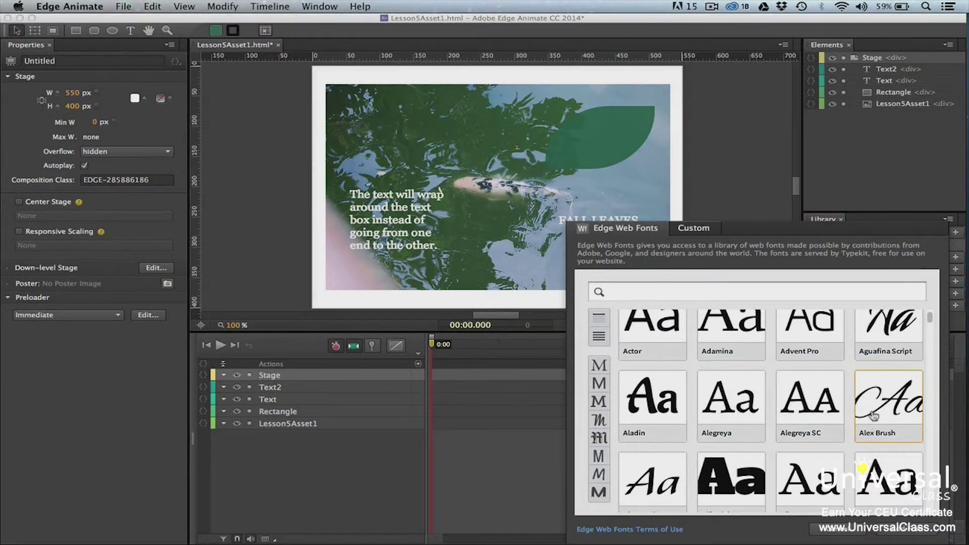
{"action": "left_click", "coordinate": [892, 530]}
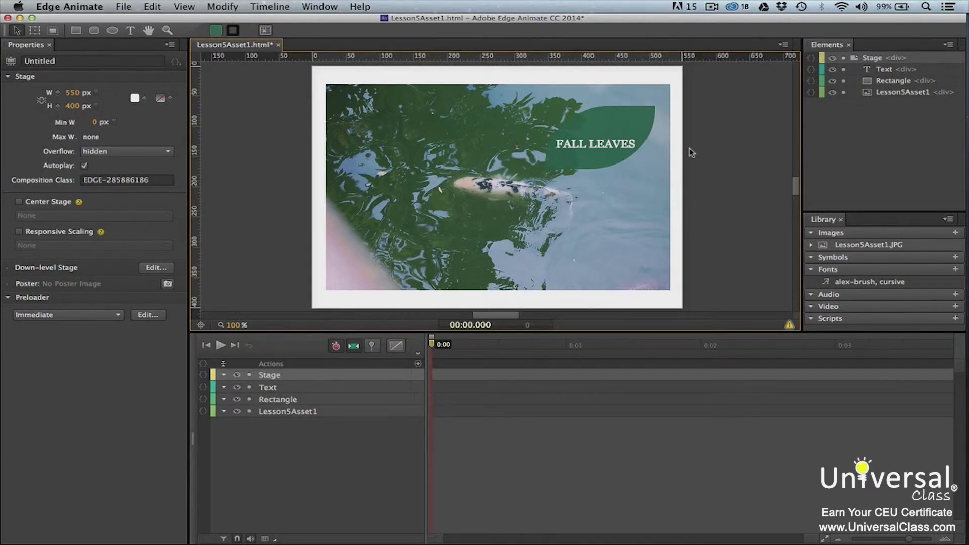
{"action": "left_click", "coordinate": [625, 145]}
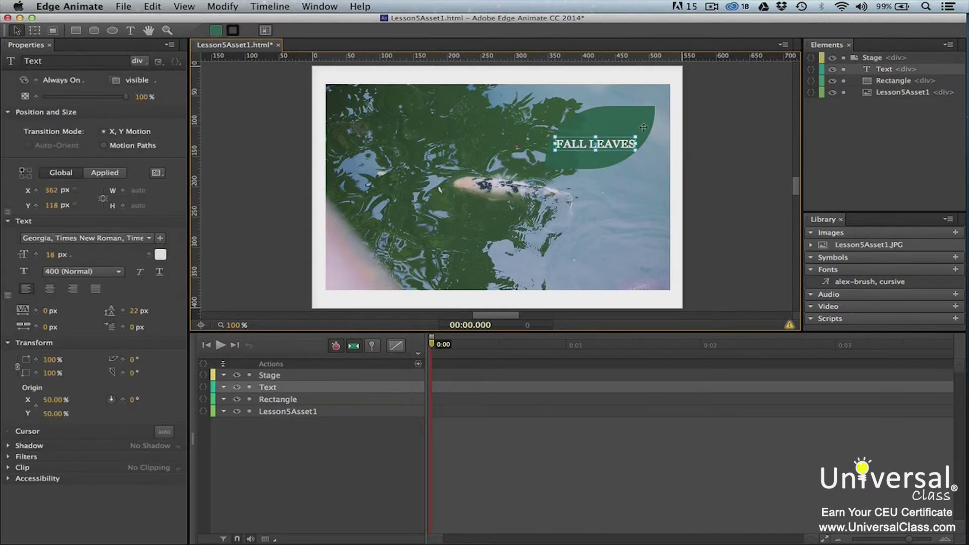
- Align the FALL LEAVES text and leaf shape with Horizontal Center and Vertical Center
{"action": "left_click", "coordinate": [643, 127], "text": "shift"}
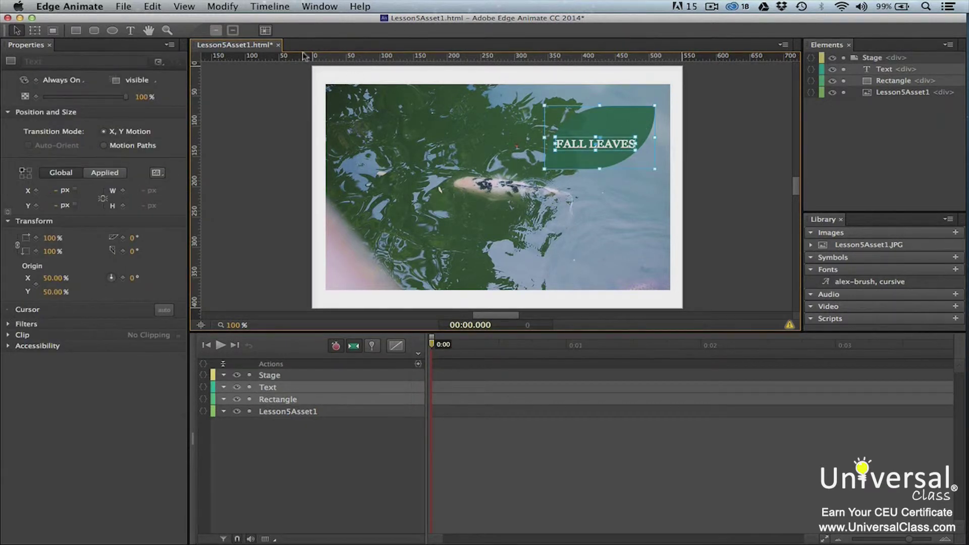
{"action": "left_click", "coordinate": [236, 6]}
{"action": "mouse_move", "coordinate": [257, 33]}
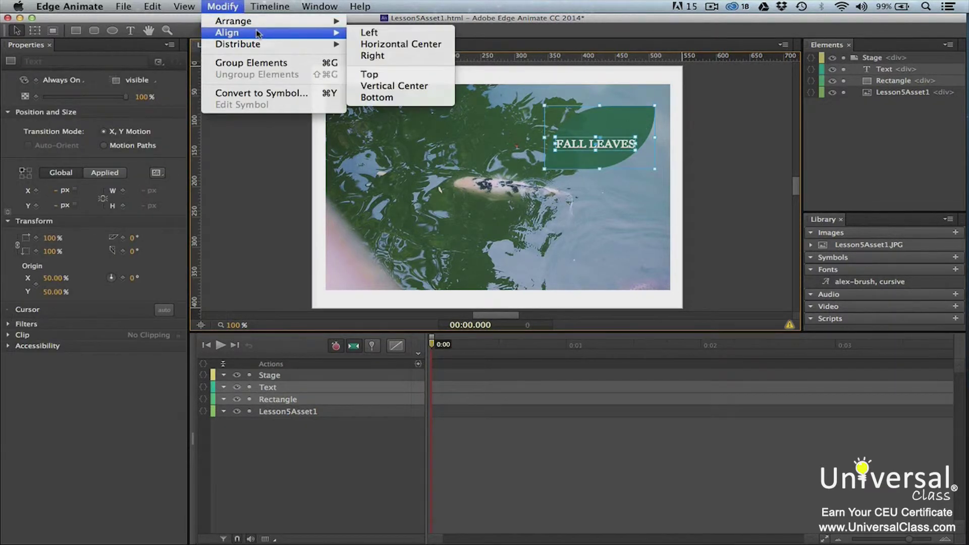
{"action": "left_click", "coordinate": [401, 45]}
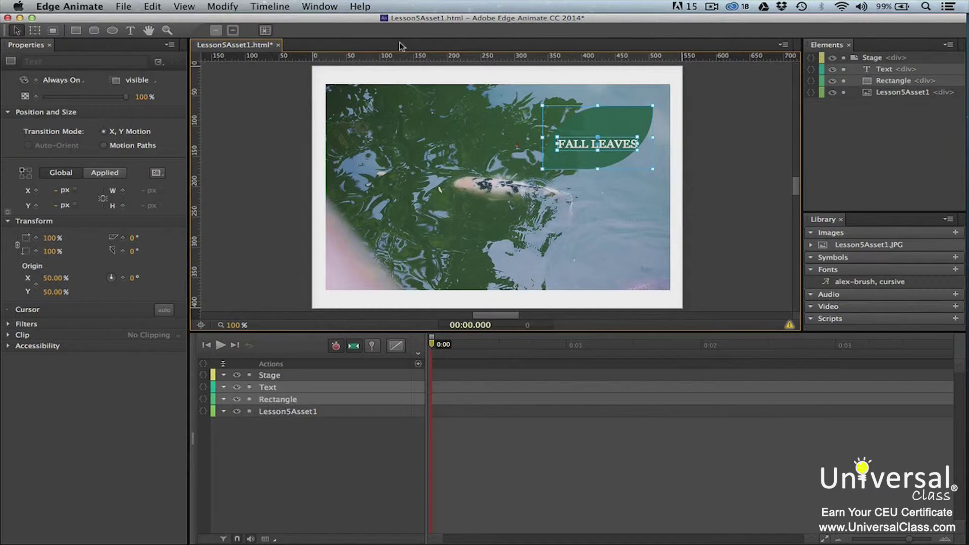
{"action": "left_click", "coordinate": [224, 6]}
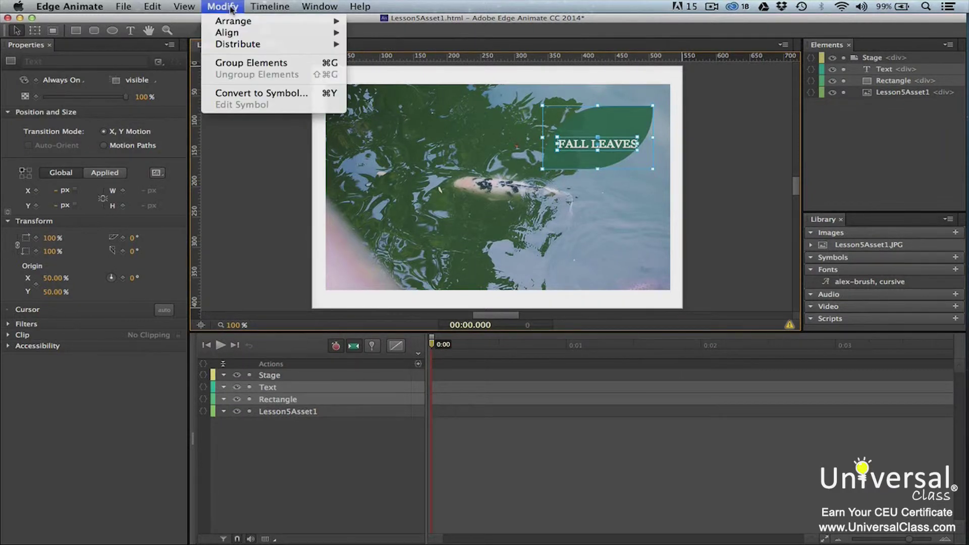
{"action": "mouse_move", "coordinate": [241, 32]}
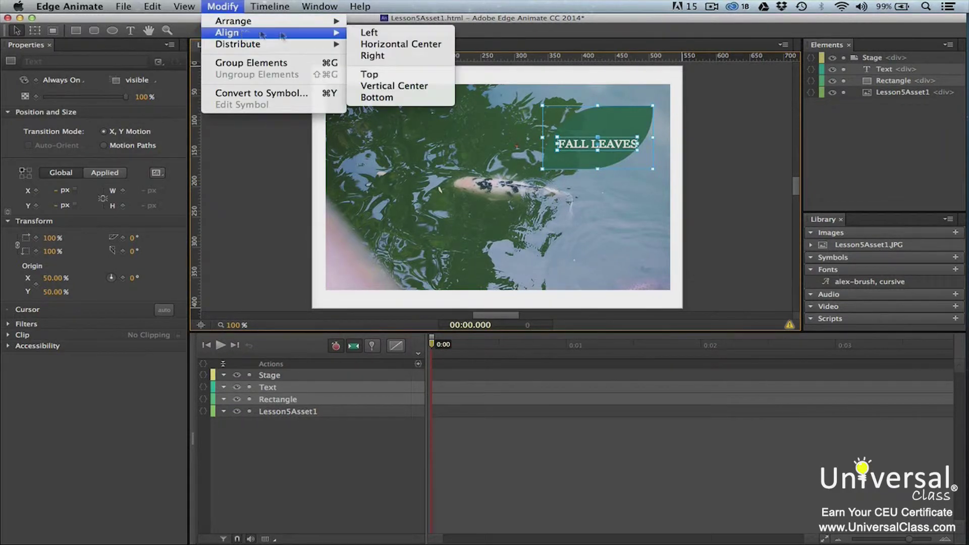
{"action": "left_click", "coordinate": [398, 86]}
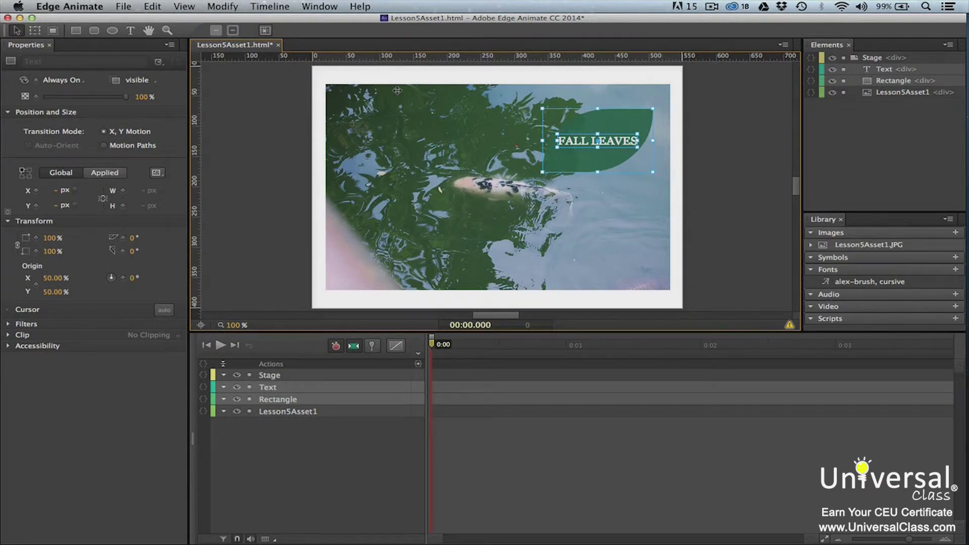
{"action": "left_click", "coordinate": [704, 130]}
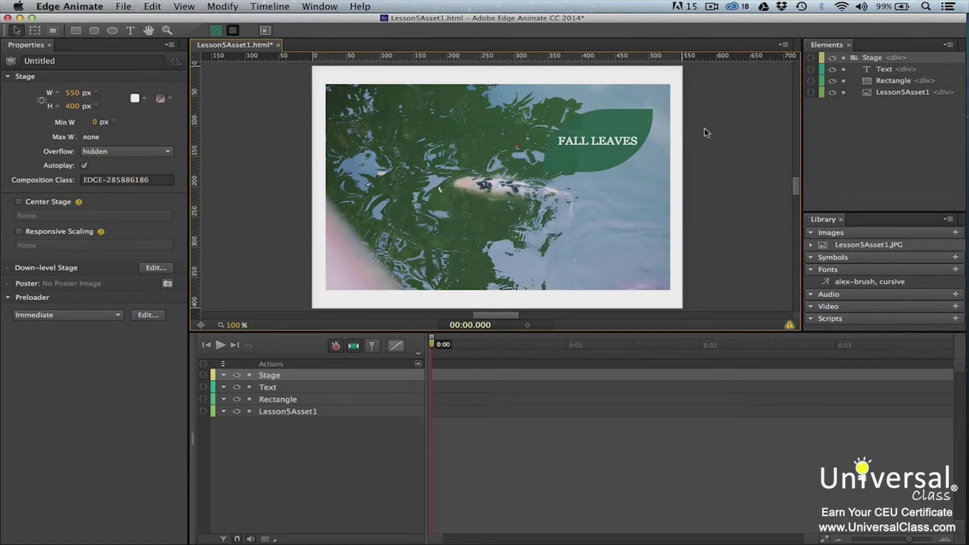
- Group the FALL LEAVES text with the leaf shape and move the group lower and right
{"action": "left_click", "coordinate": [626, 139]}
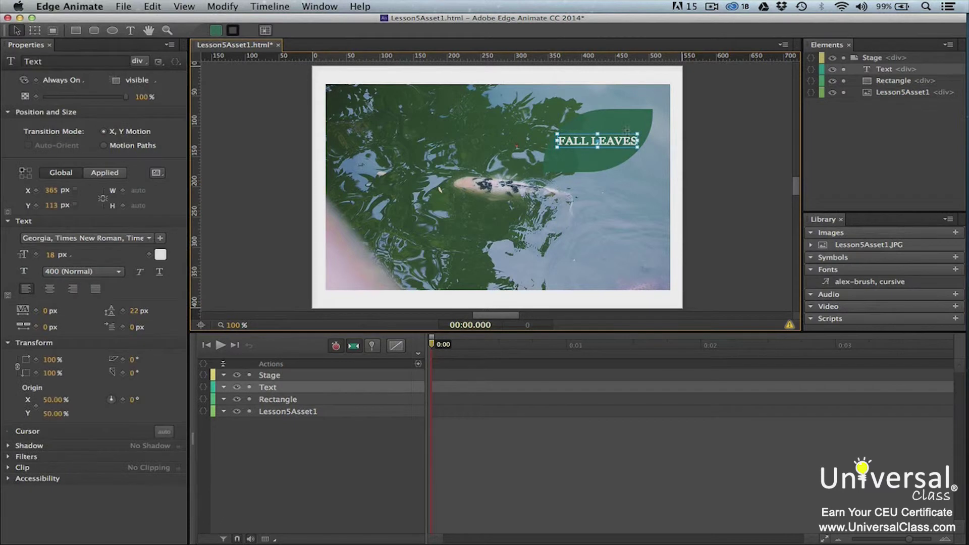
{"action": "left_click", "coordinate": [627, 123], "text": "shift"}
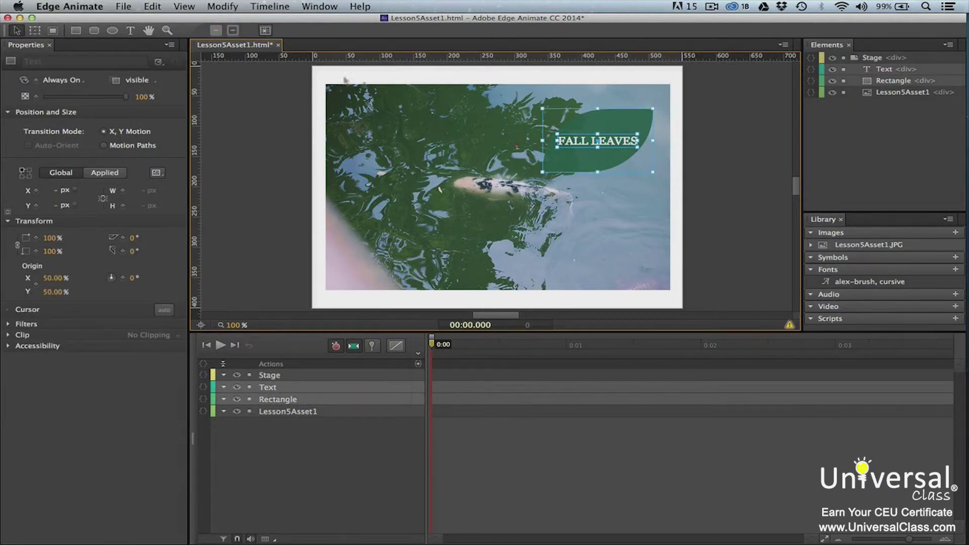
{"action": "left_click", "coordinate": [225, 7]}
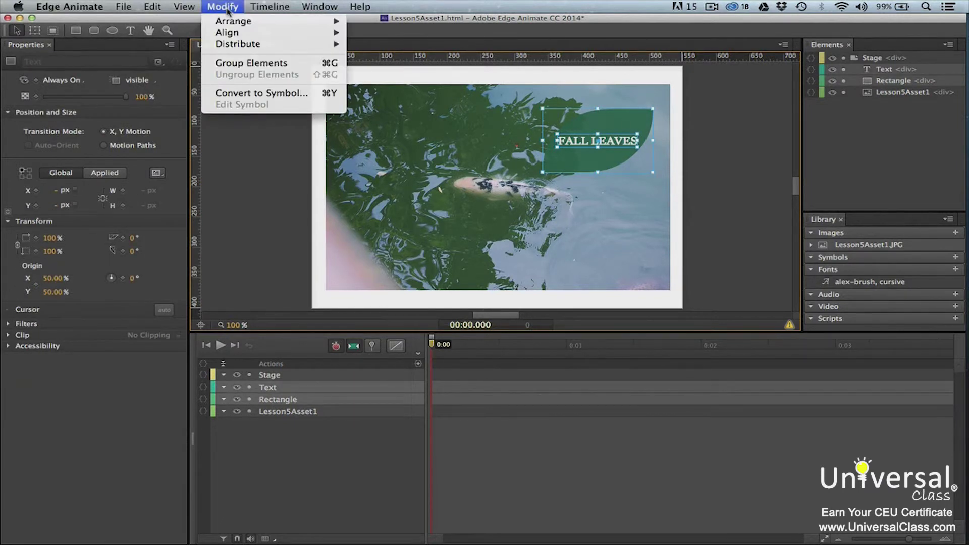
{"action": "left_click", "coordinate": [266, 63]}
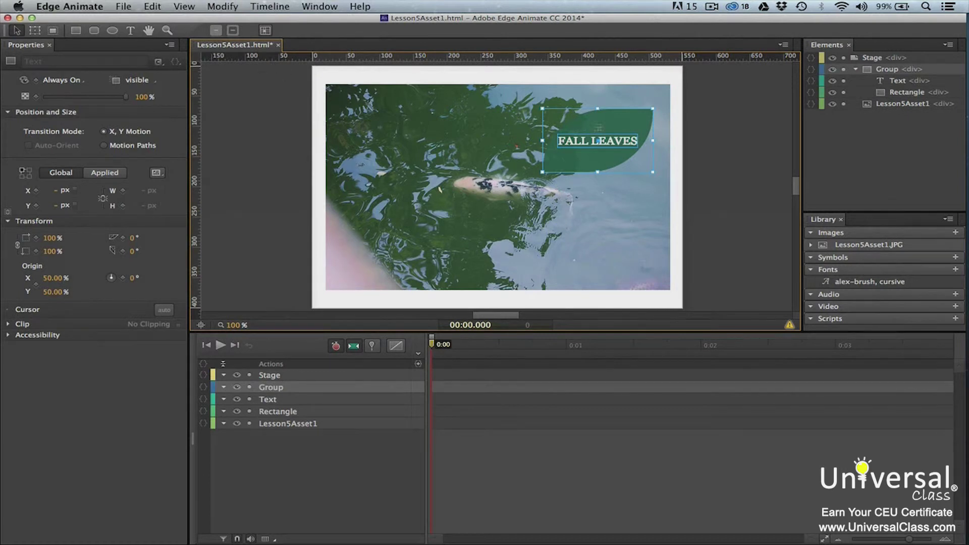
{"action": "left_click_drag", "start_coordinate": [598, 140], "coordinate": [620, 160]}
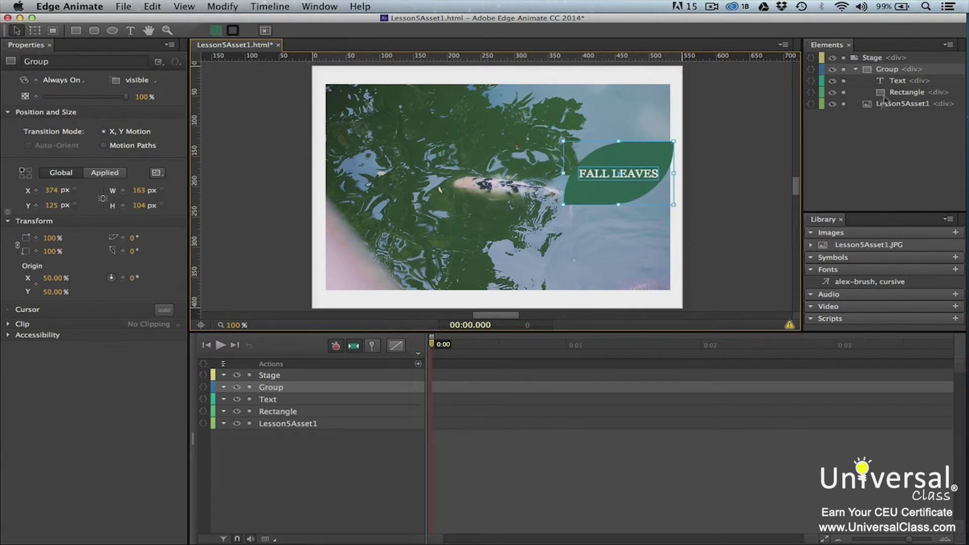
{"action": "left_click", "coordinate": [891, 75]}
- Restore the deleted group, then move the pond photo into it beneath the text and leaf
{"action": "key", "text": "Delete"}
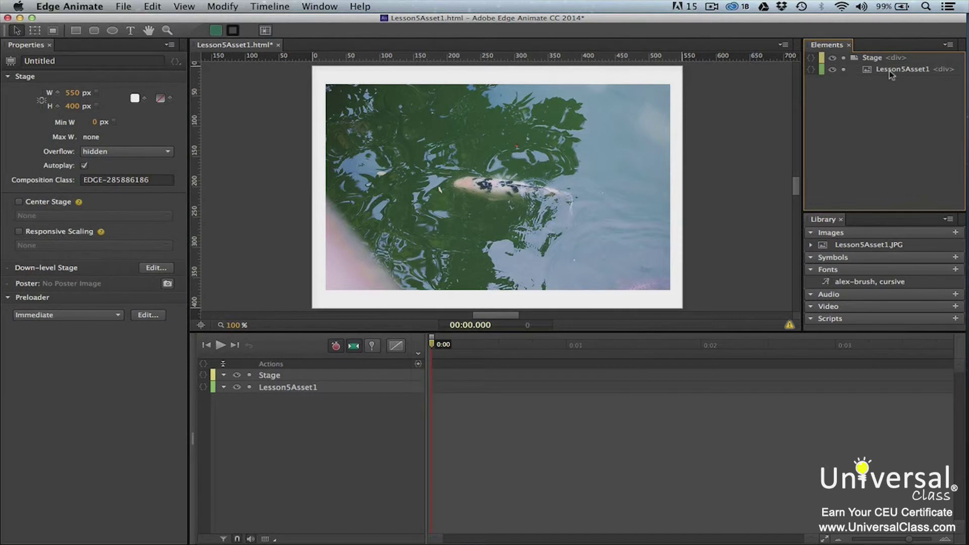
{"action": "key", "text": "super+z"}
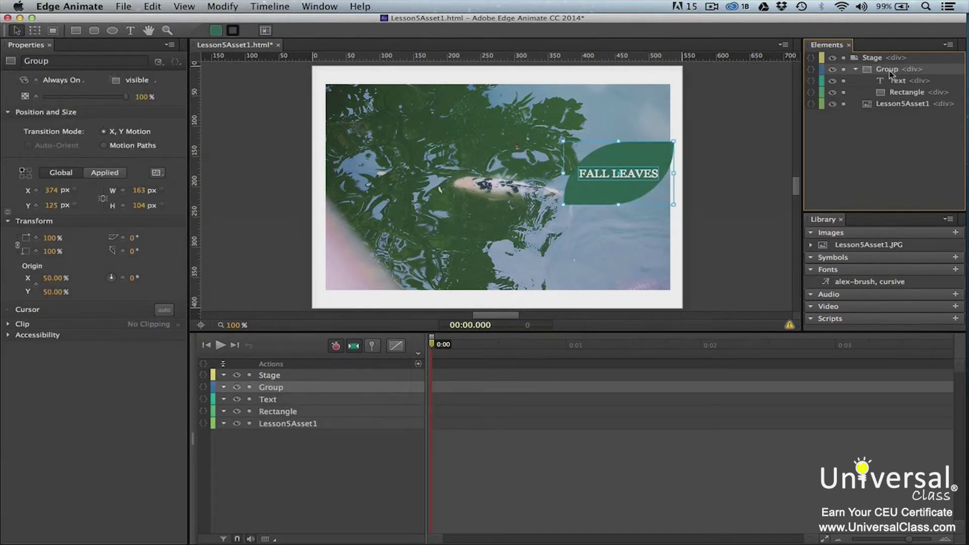
{"action": "left_click", "coordinate": [867, 103]}
{"action": "left_click_drag", "start_coordinate": [880, 73], "coordinate": [881, 73]}
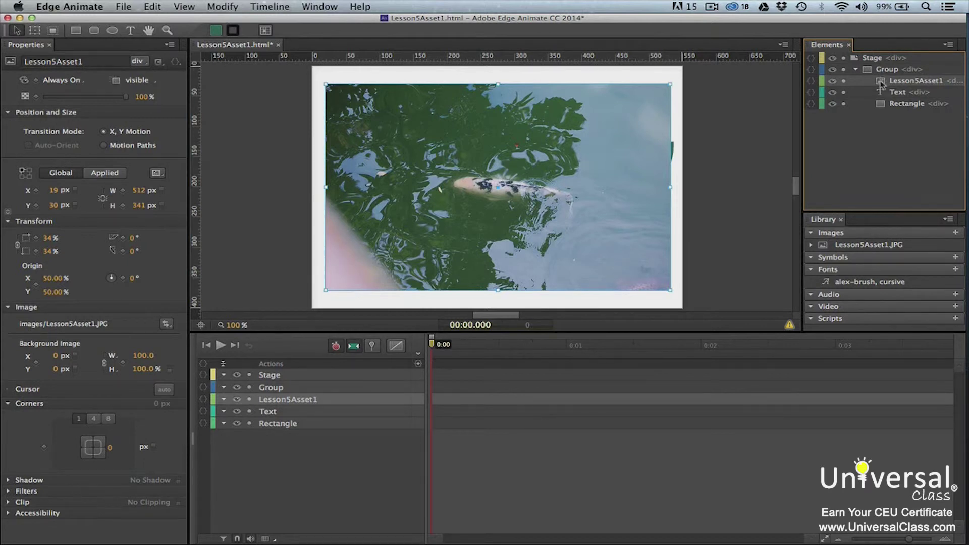
{"action": "key", "text": "super+shift+bracketleft"}
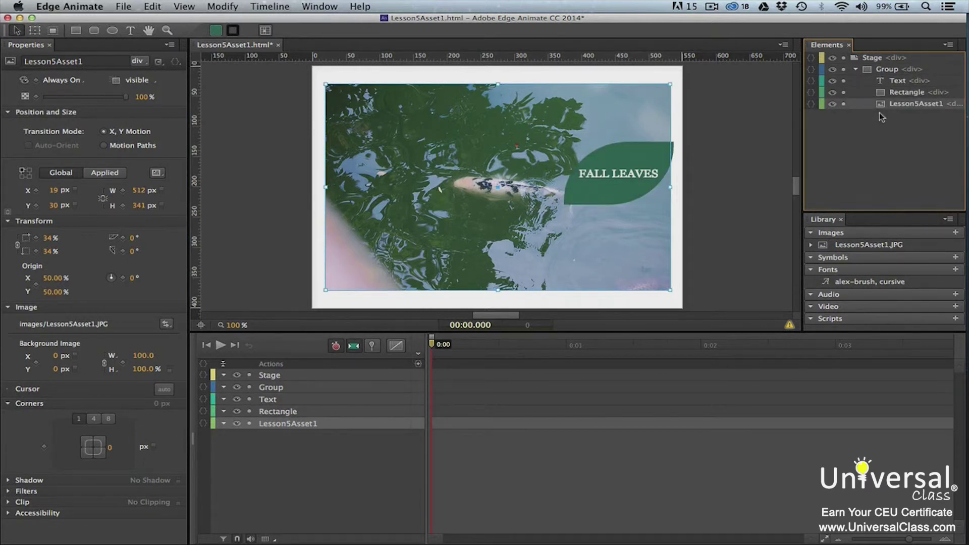
- Ungroup the text, leaf and photo into separate elements, then select the leaf shape
{"action": "left_click", "coordinate": [884, 83]}
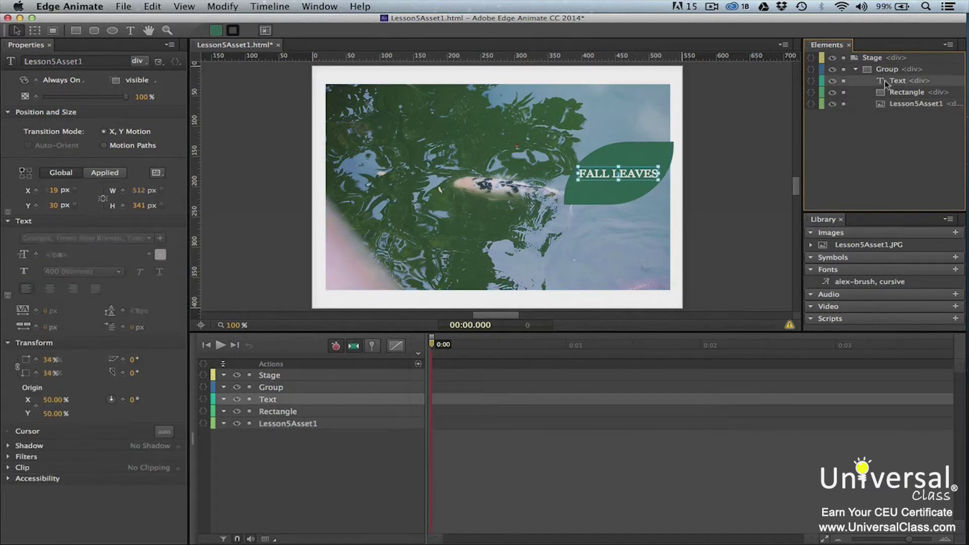
{"action": "key", "text": "Delete"}
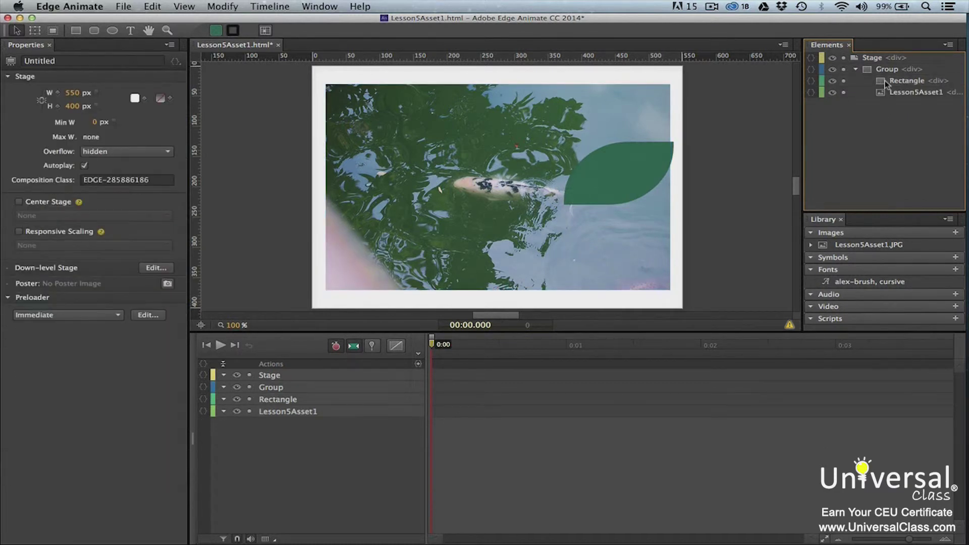
{"action": "key", "text": "super+z"}
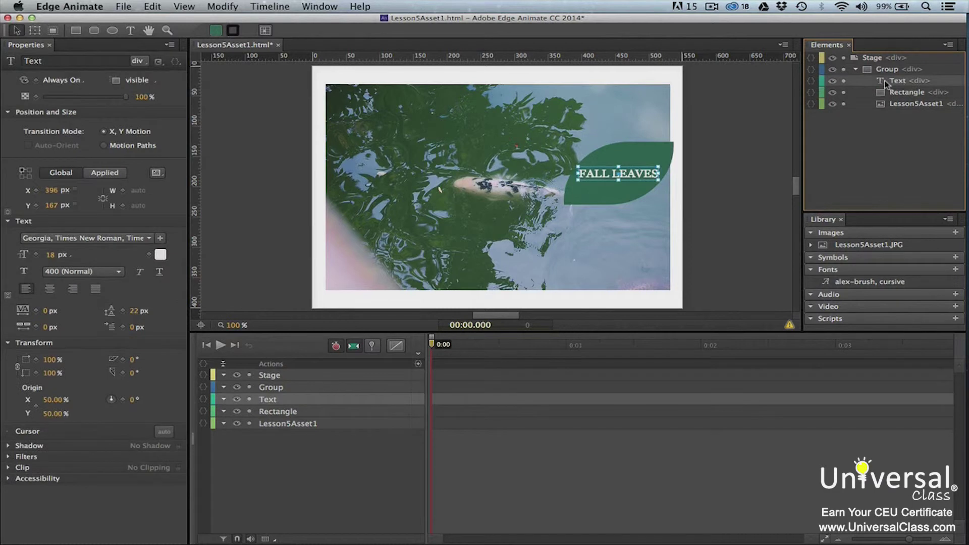
{"action": "left_click", "coordinate": [869, 70]}
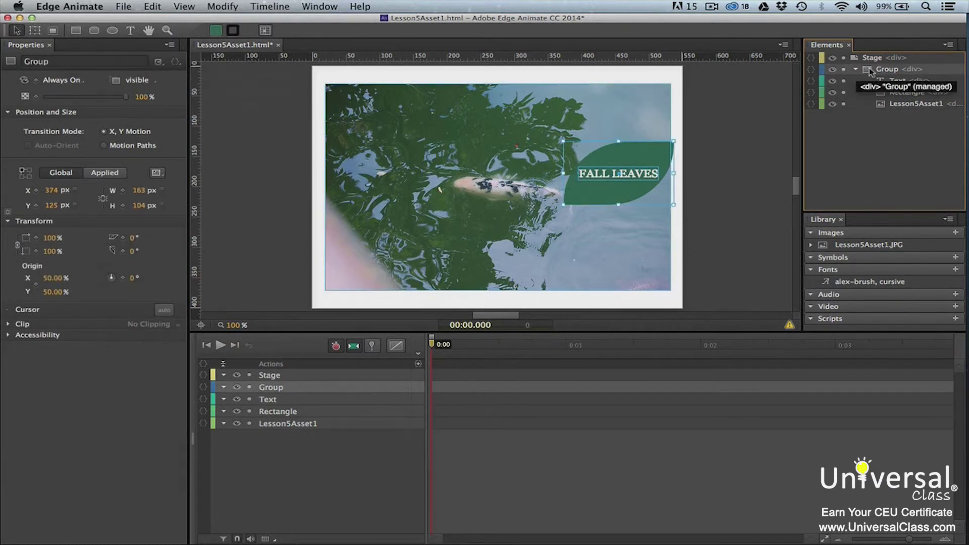
{"action": "left_click", "coordinate": [222, 6]}
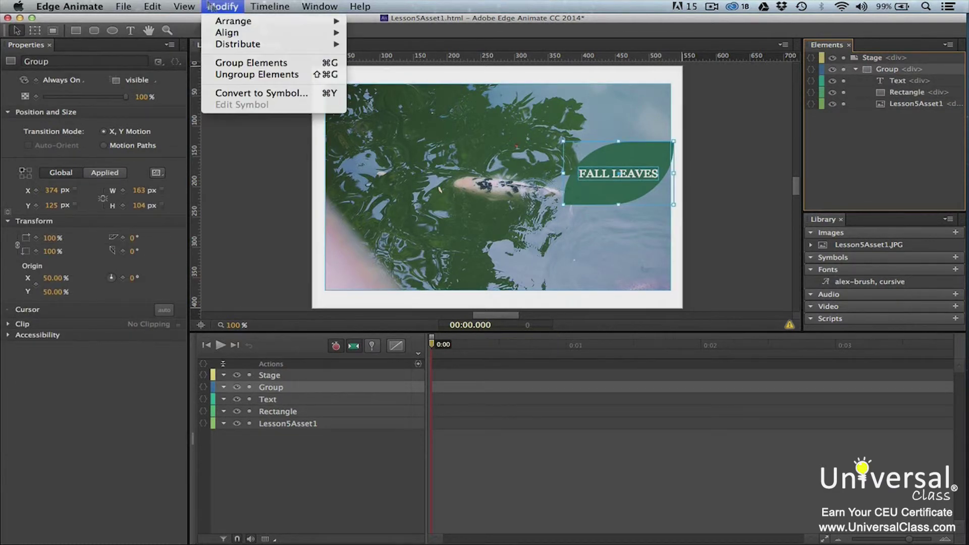
{"action": "left_click", "coordinate": [259, 74]}
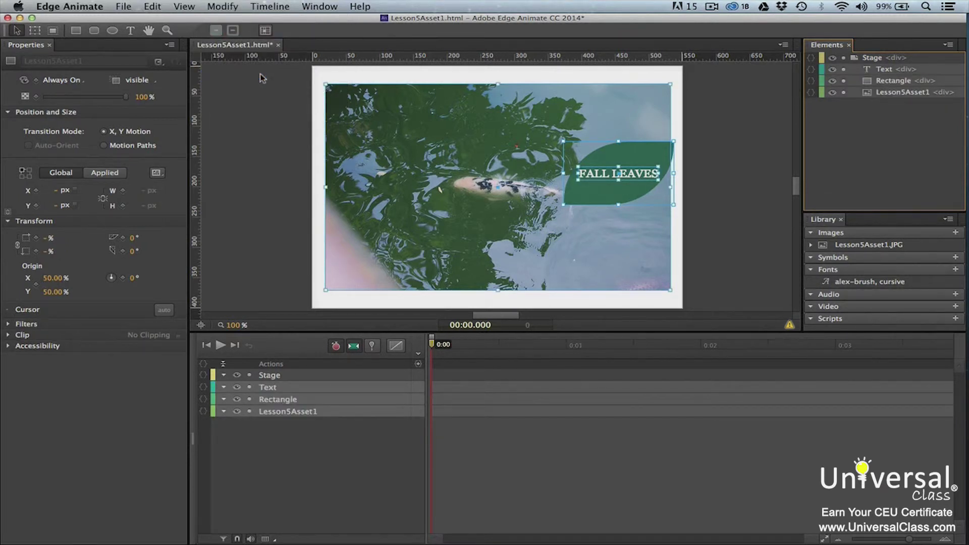
{"action": "left_click", "coordinate": [694, 169]}
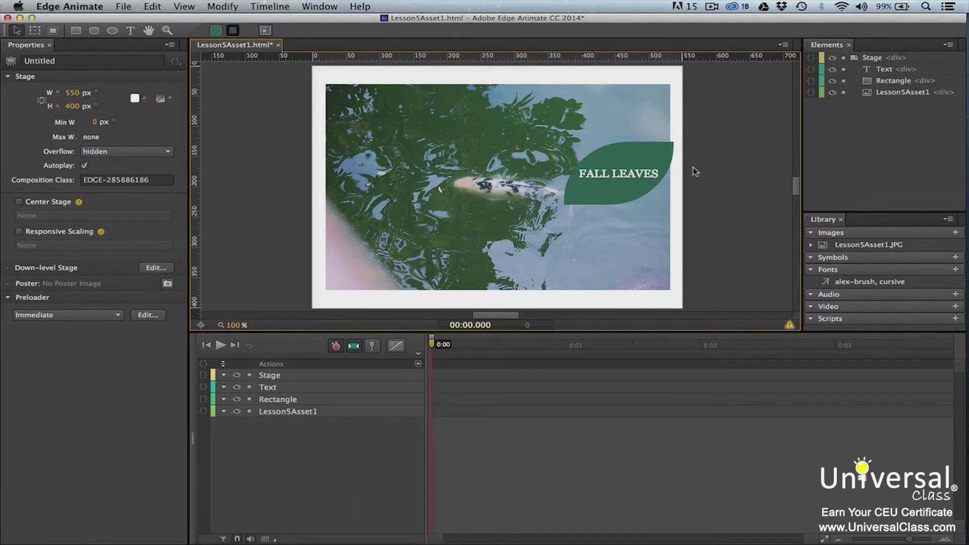
{"action": "left_click", "coordinate": [663, 155]}
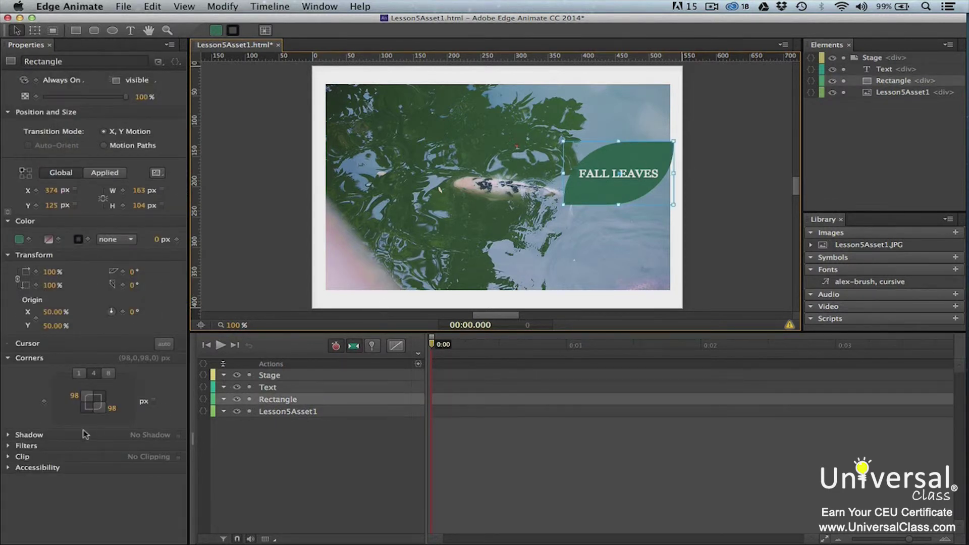
- Enable a drop shadow on the leaf, coloured dark green rgba(27,56,31,0.80)
{"action": "left_click", "coordinate": [8, 435]}
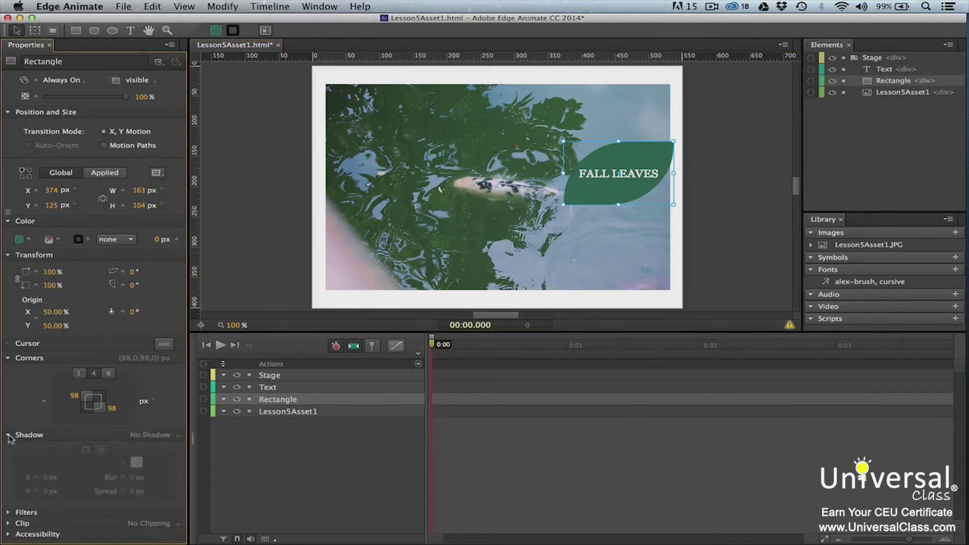
{"action": "left_click", "coordinate": [178, 435]}
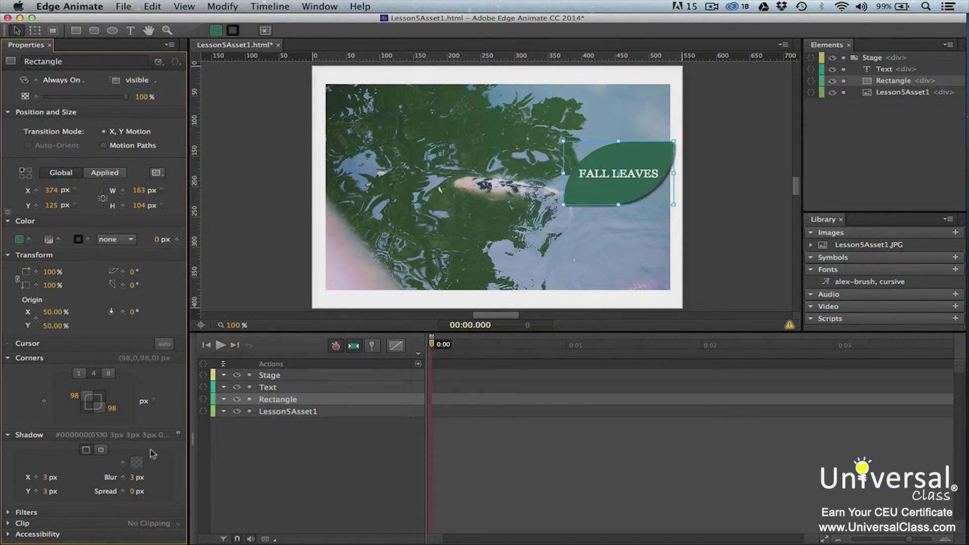
{"action": "left_click", "coordinate": [137, 462]}
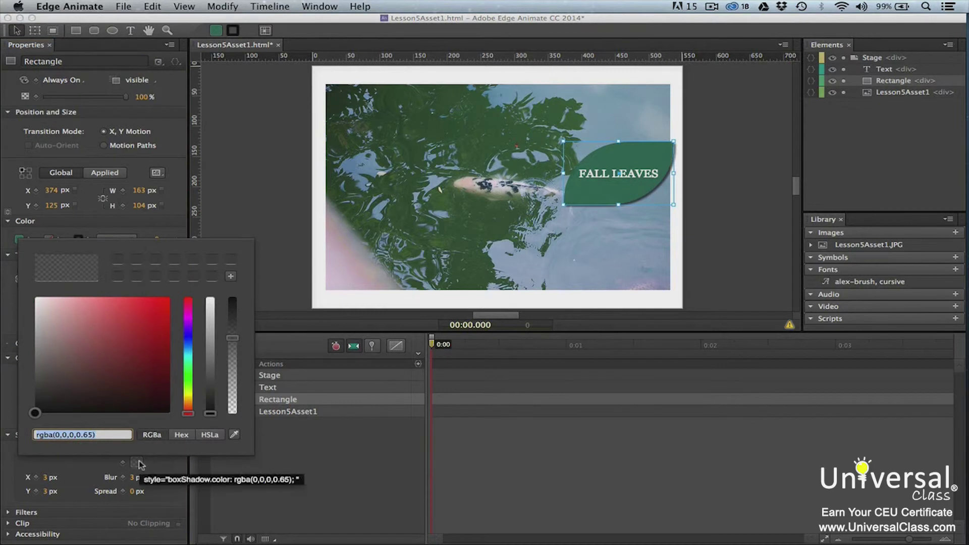
{"action": "left_click", "coordinate": [187, 373]}
{"action": "left_click", "coordinate": [93, 373]}
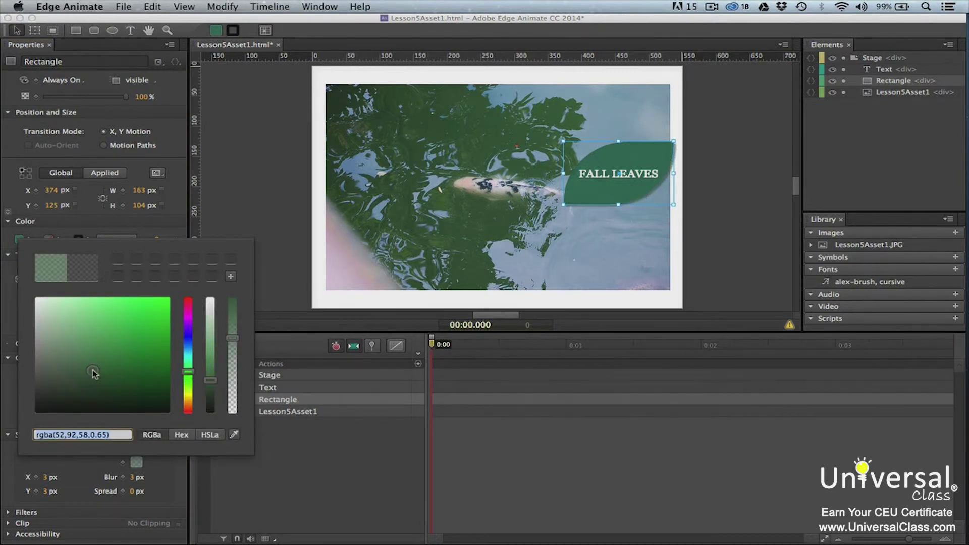
{"action": "left_click_drag", "start_coordinate": [93, 373], "coordinate": [104, 389]}
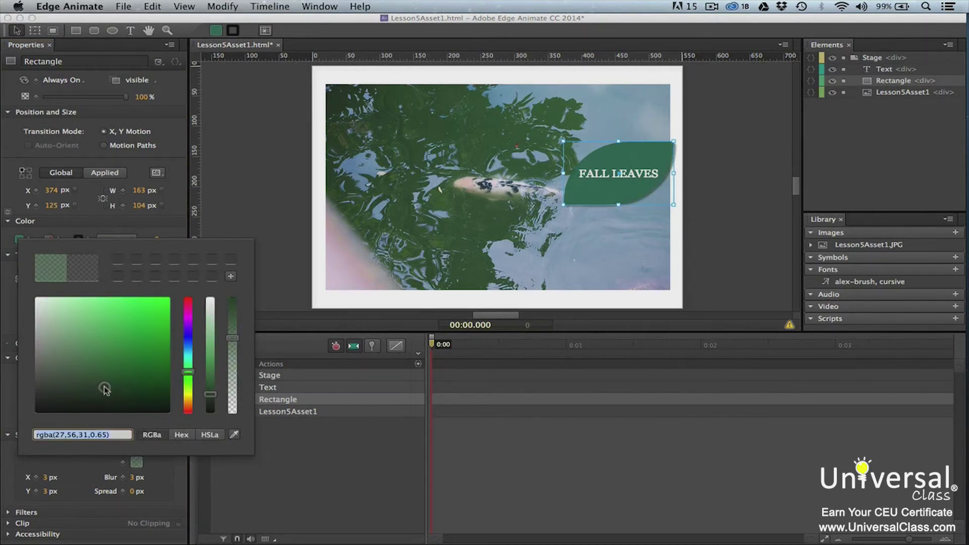
{"action": "mouse_move", "coordinate": [234, 341]}
{"action": "left_mouse_down"}
{"action": "mouse_move", "coordinate": [235, 315]}
{"action": "mouse_move", "coordinate": [236, 336]}
{"action": "mouse_move", "coordinate": [236, 325]}
{"action": "left_mouse_up"}
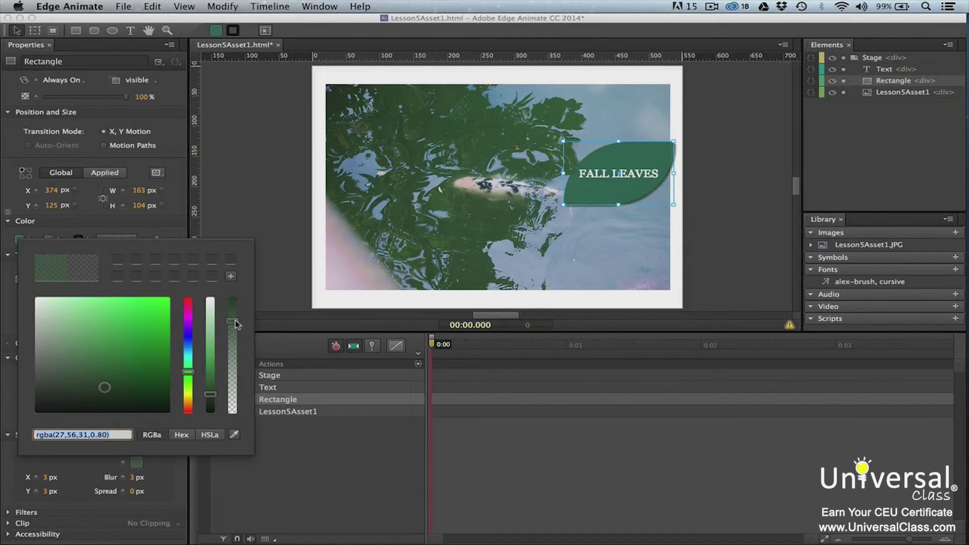
{"action": "left_click", "coordinate": [279, 291]}
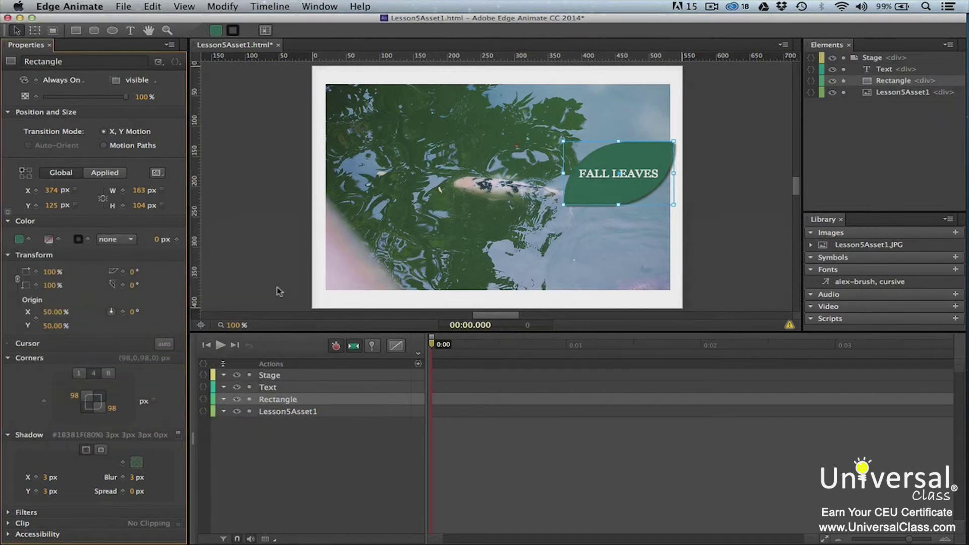
- Switch the leaf's dark green 80% shadow from a drop shadow to an inset shadow
{"action": "left_click", "coordinate": [102, 450]}
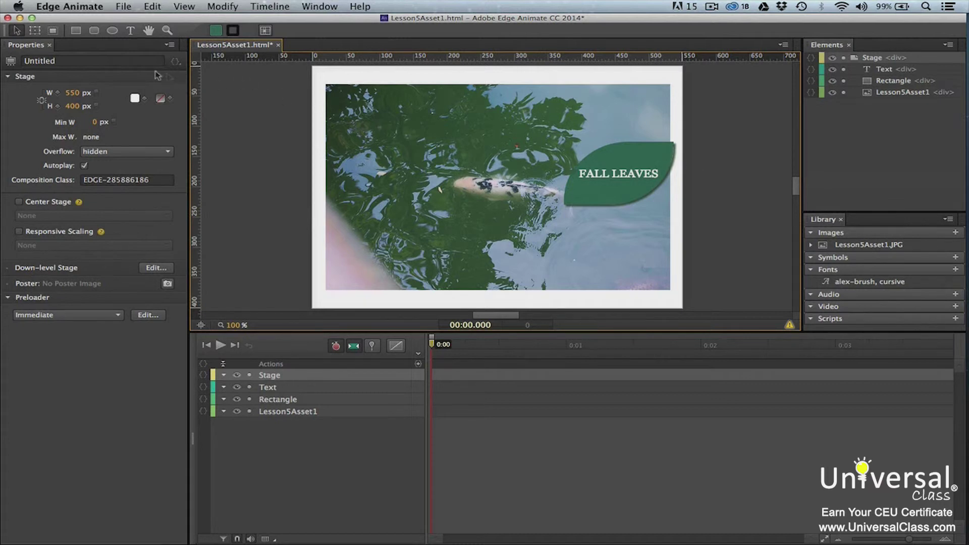
- Rotate the leaf rectangle 21° clockwise with its transform origin at 93.28% X, 13.29% Y
{"action": "left_click", "coordinate": [40, 31]}
{"action": "left_click", "coordinate": [635, 154]}
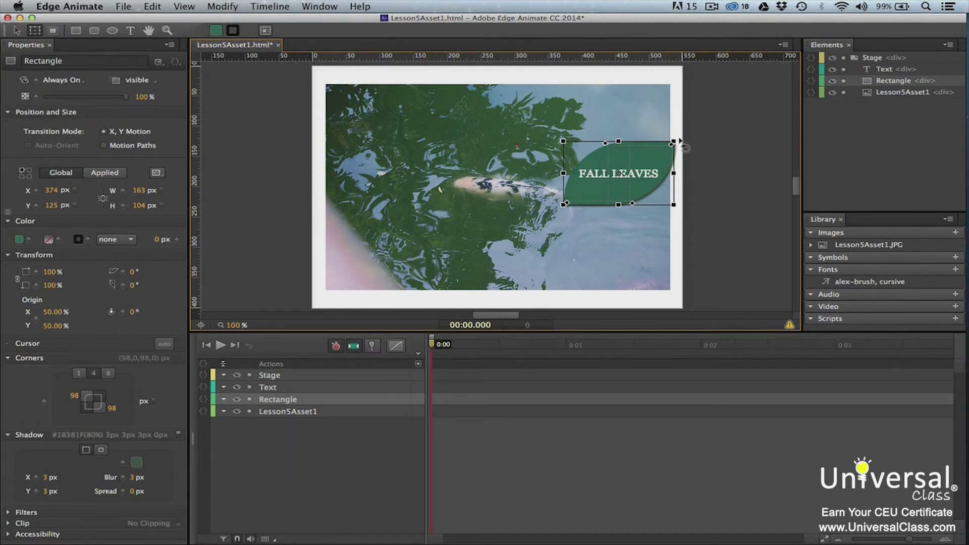
{"action": "left_click_drag", "start_coordinate": [680, 142], "coordinate": [692, 162]}
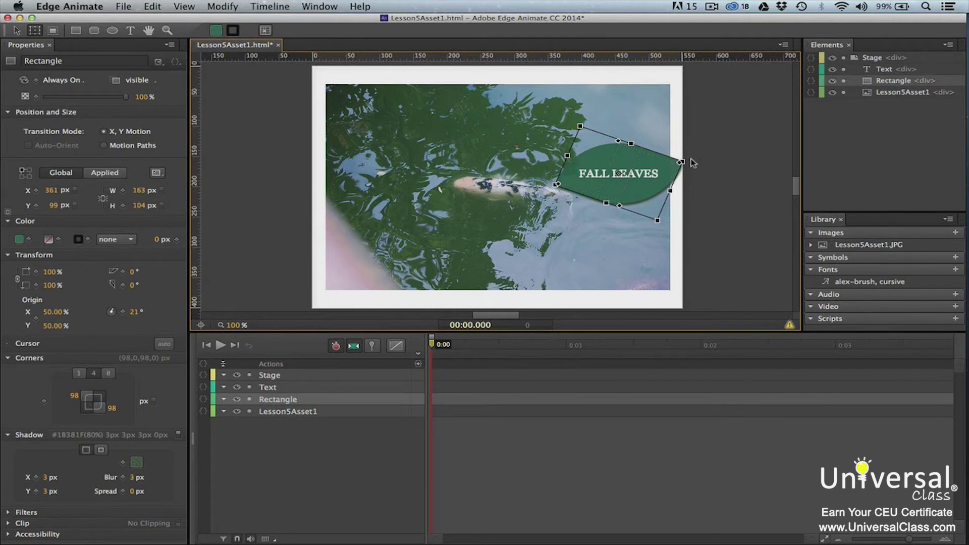
{"action": "left_click_drag", "start_coordinate": [692, 163], "coordinate": [691, 165]}
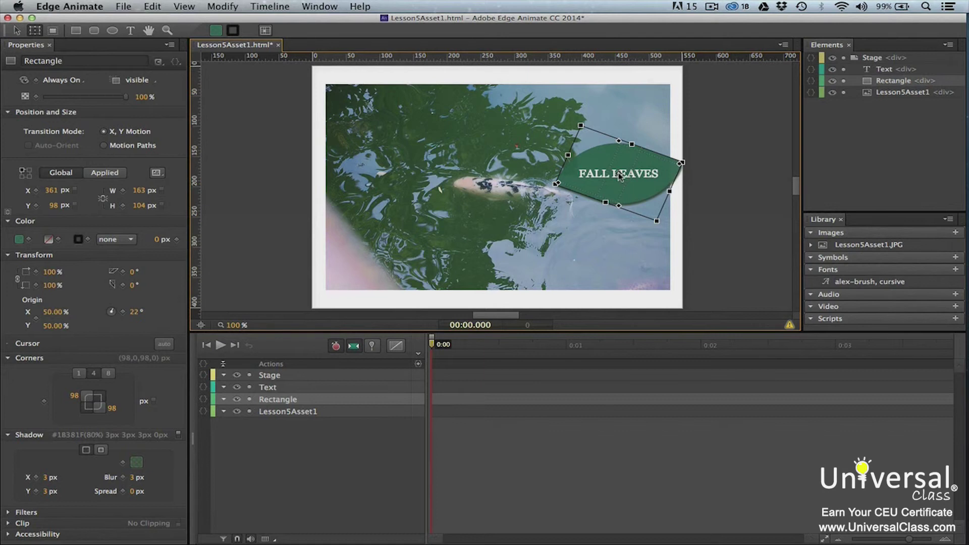
{"action": "left_click_drag", "start_coordinate": [619, 174], "coordinate": [673, 170]}
{"action": "mouse_move", "coordinate": [696, 172]}
{"action": "left_mouse_down"}
{"action": "mouse_move", "coordinate": [689, 188]}
{"action": "mouse_move", "coordinate": [694, 156]}
{"action": "mouse_move", "coordinate": [703, 164]}
{"action": "left_mouse_up"}
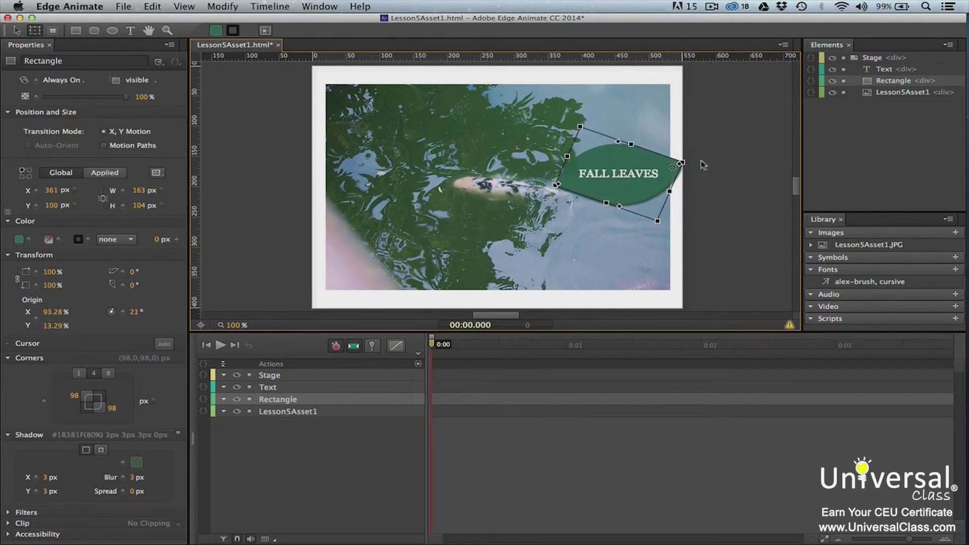
{"action": "left_click", "coordinate": [704, 172]}
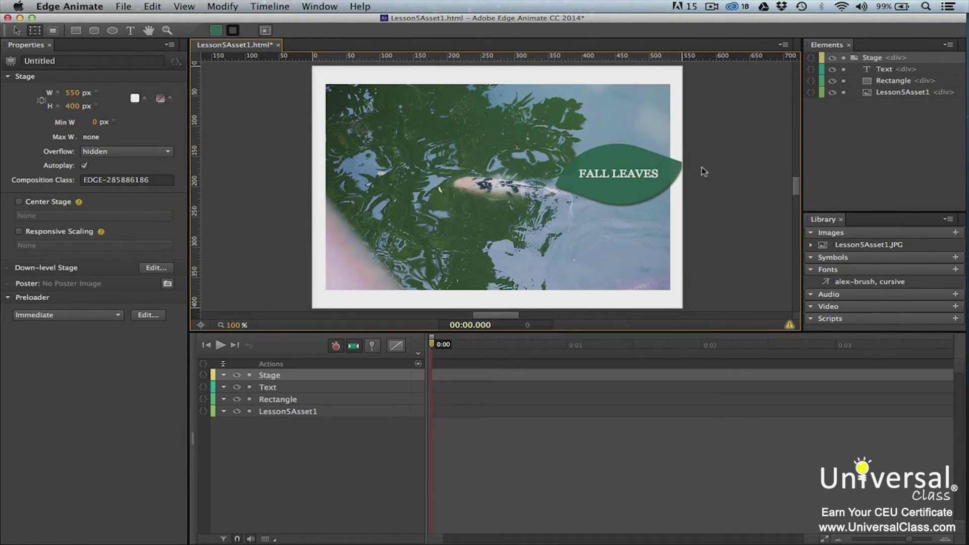
- Add a Rotate (z) keyframe of 21 for the leaf rectangle at 0:00
{"action": "left_click", "coordinate": [675, 166]}
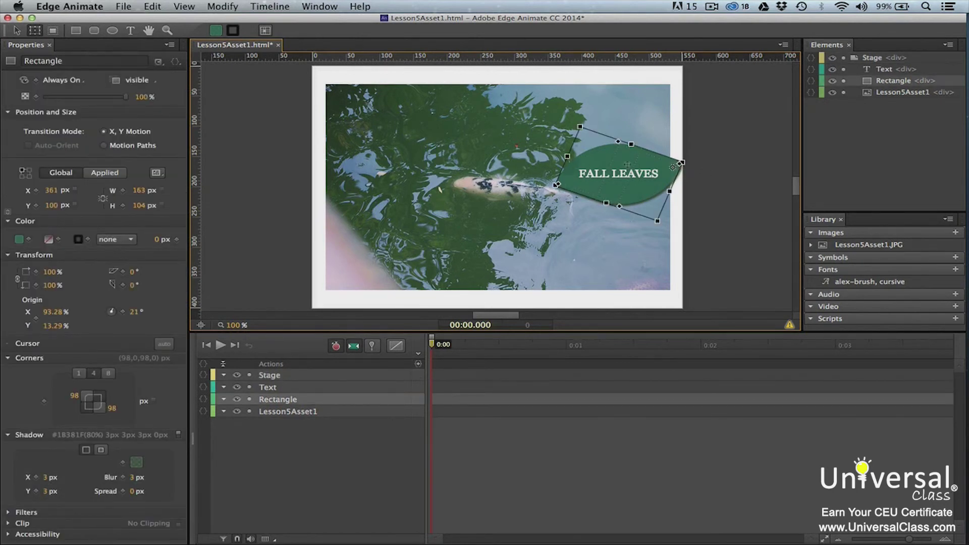
{"action": "left_click", "coordinate": [270, 6]}
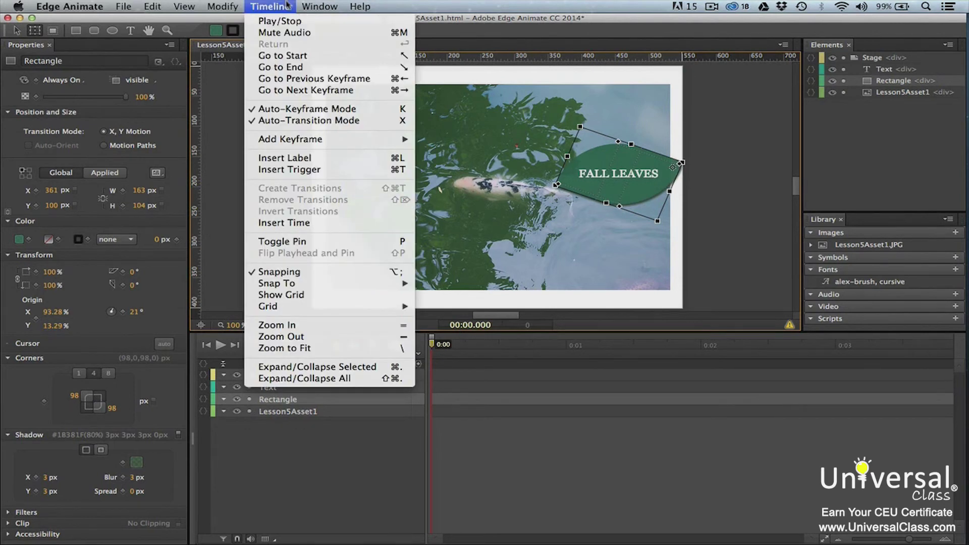
{"action": "mouse_move", "coordinate": [353, 143]}
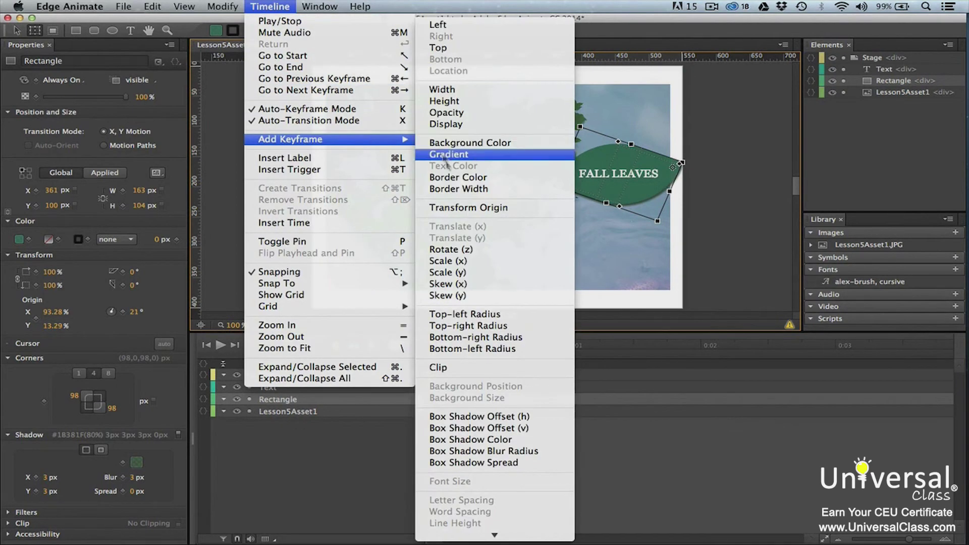
{"action": "left_click", "coordinate": [467, 250]}
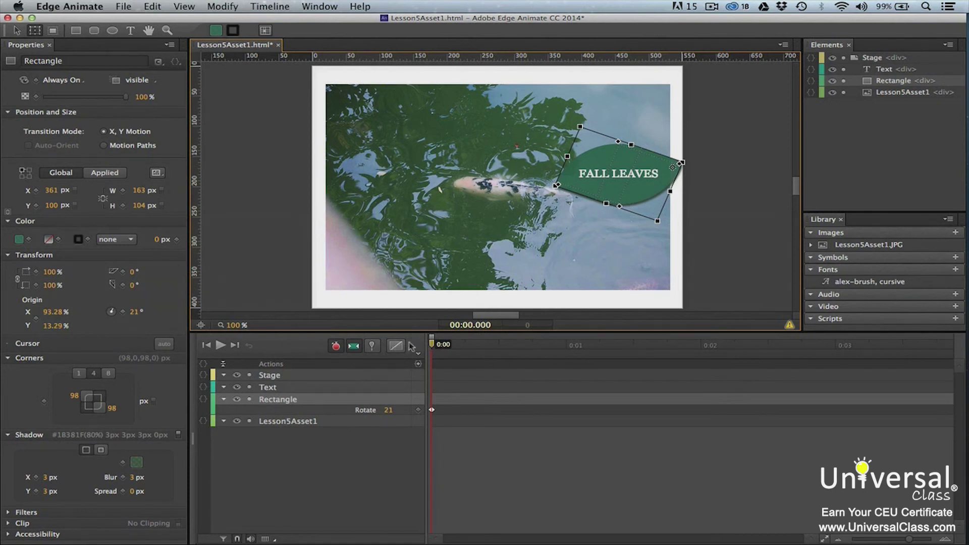
- Key the leaf's rotation to 63° at 0:01, then play the animation from 0:00
{"action": "left_click_drag", "start_coordinate": [432, 345], "coordinate": [566, 364]}
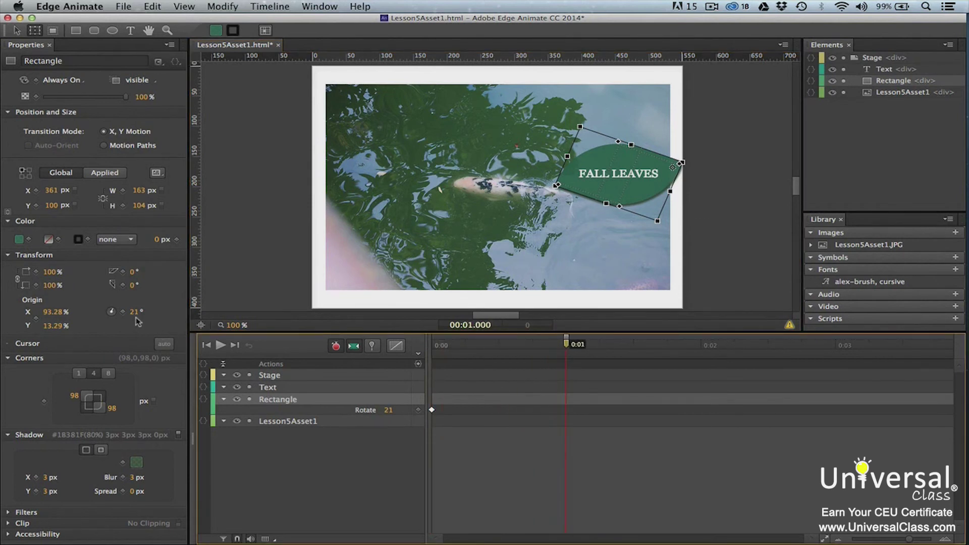
{"action": "left_click_drag", "start_coordinate": [135, 317], "coordinate": [179, 329]}
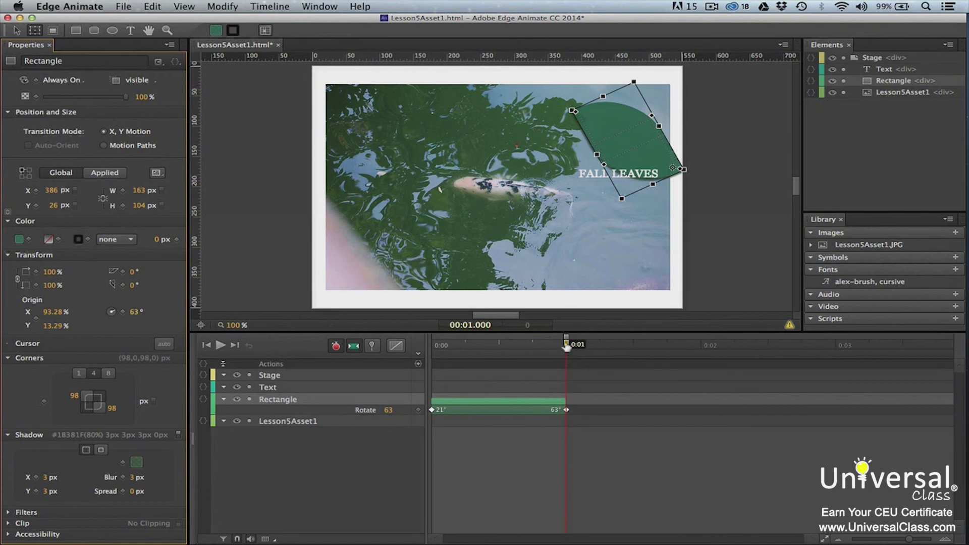
{"action": "left_click_drag", "start_coordinate": [566, 344], "coordinate": [427, 346]}
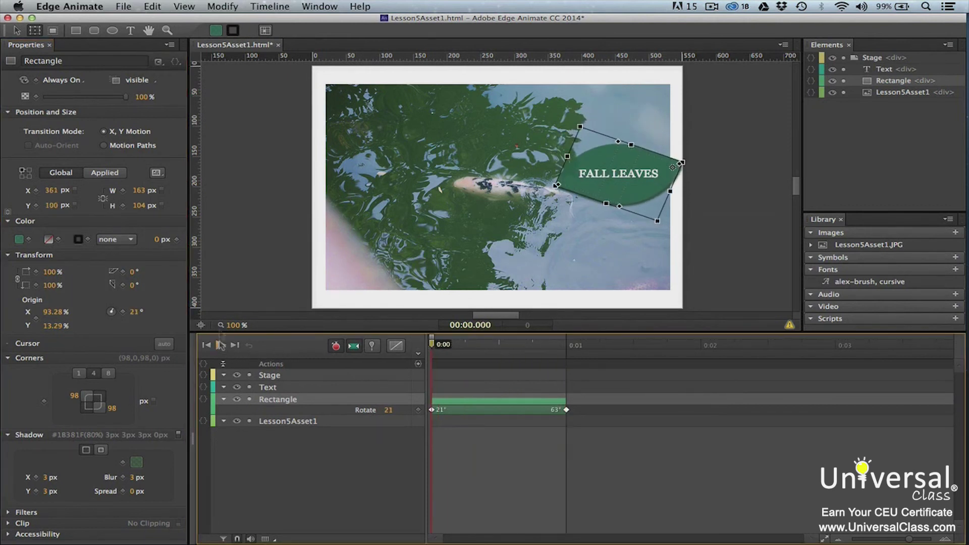
{"action": "left_click", "coordinate": [218, 301]}
{"action": "left_click", "coordinate": [221, 345]}
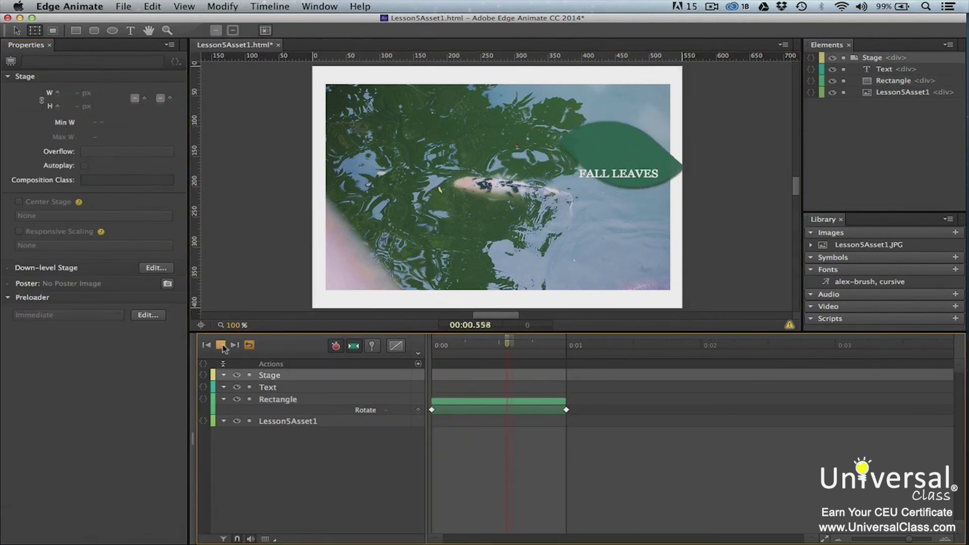